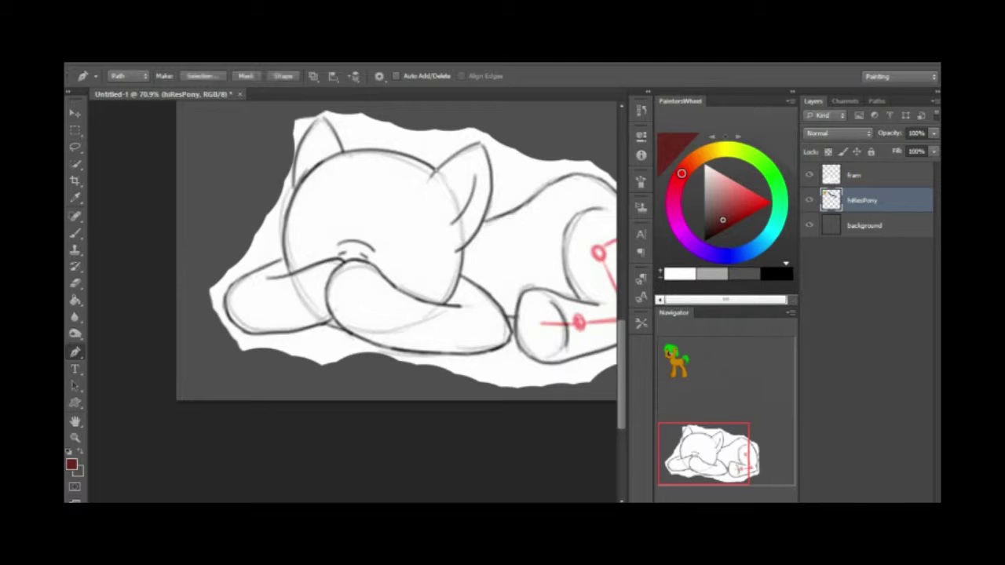
left_click(242, 306)
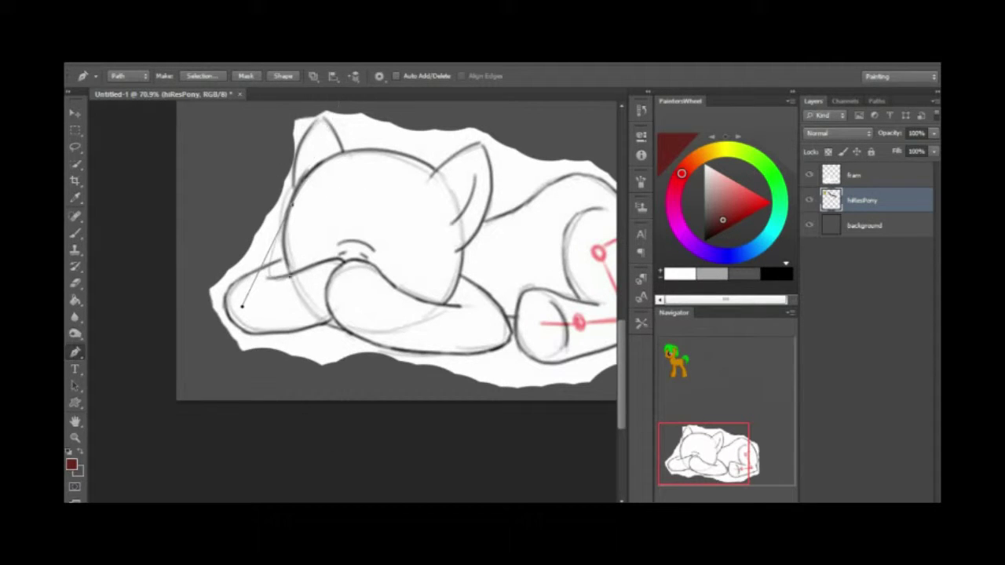
right_click(339, 220)
left_click(377, 226)
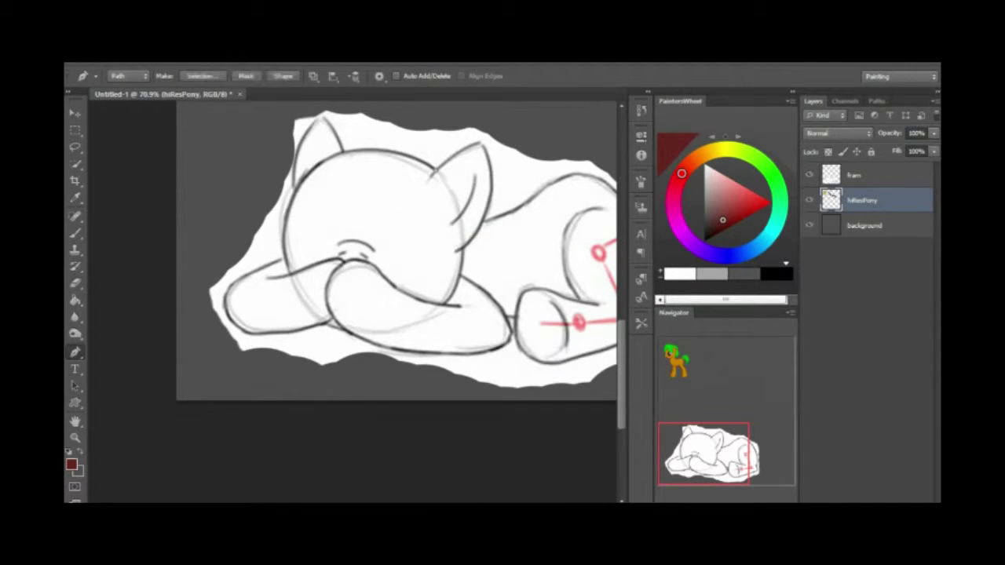
Trace the top and outer side of the pony's head with a Pen path.
right_click(306, 220)
left_click(359, 307)
left_click(588, 209)
key("Delete")
key("ctrl+z")
Add a new layer at the top of the layer stack and name it lines.
key("ctrl+shift+alt+n")
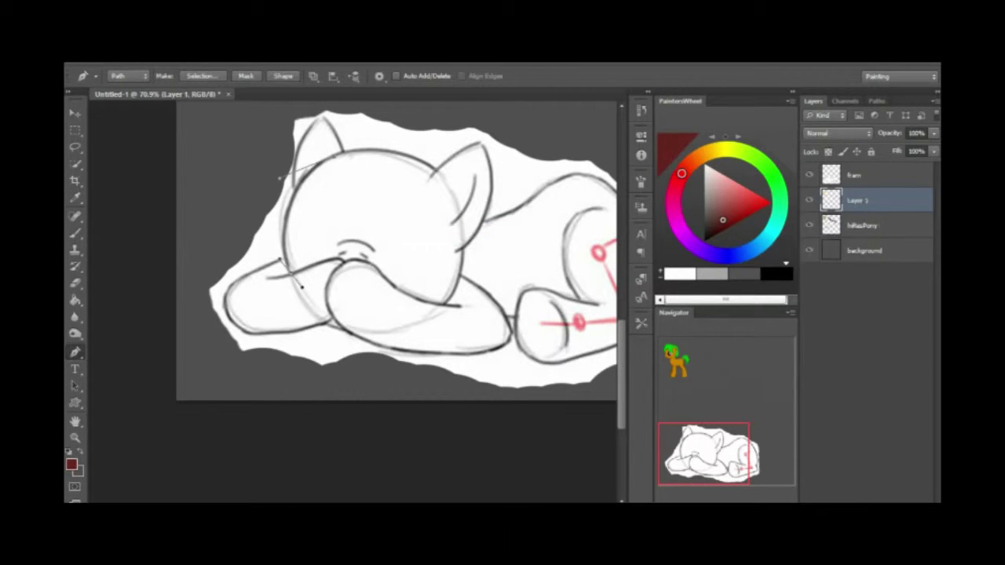
key("ctrl+shift+bracketright")
double_click(869, 175)
key("Return")
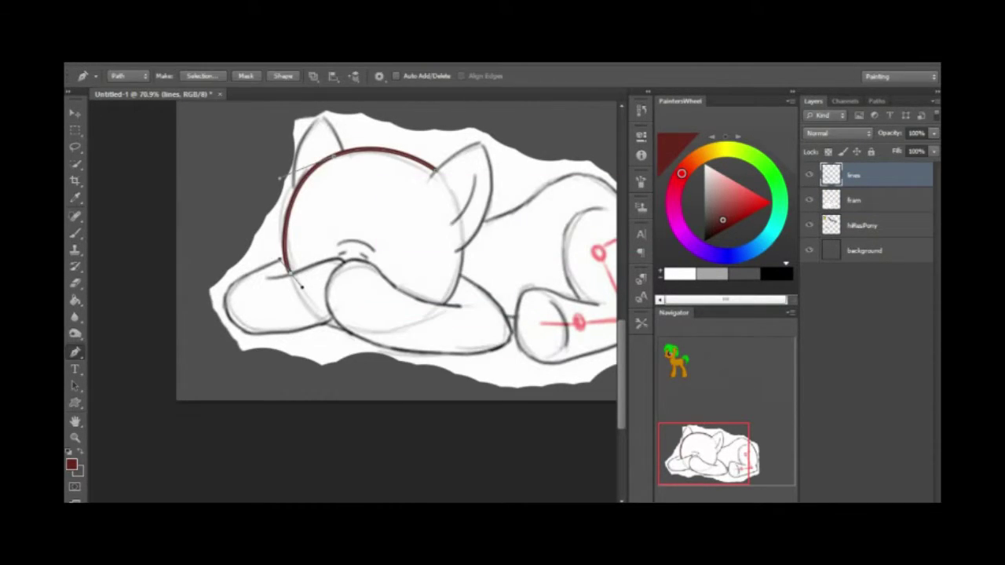
Undo the dark red stroke, reset the foreground color to black, and stroke the head's outline paths in black.
key("ctrl+z")
key("d")
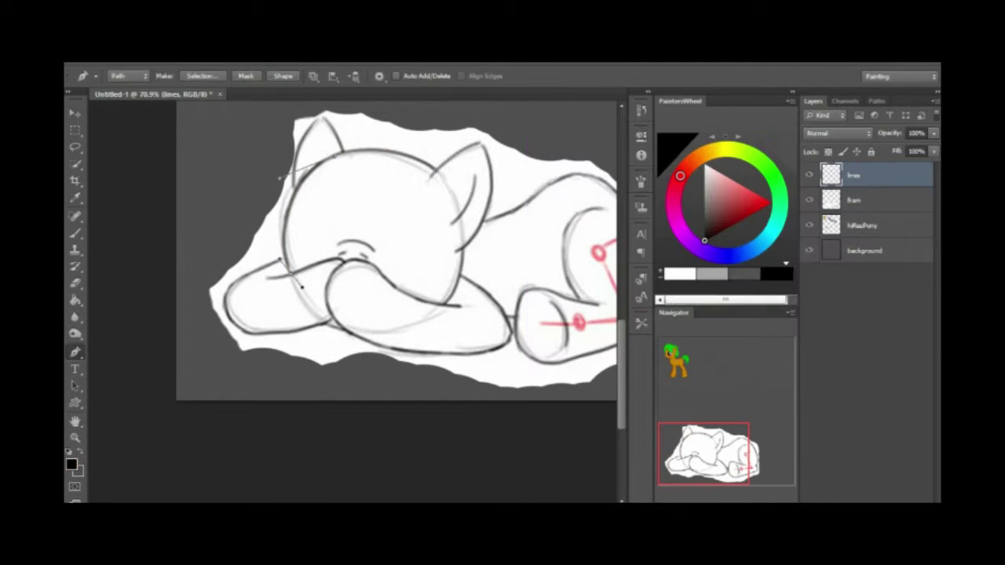
key("alt+Return")
key("Return")
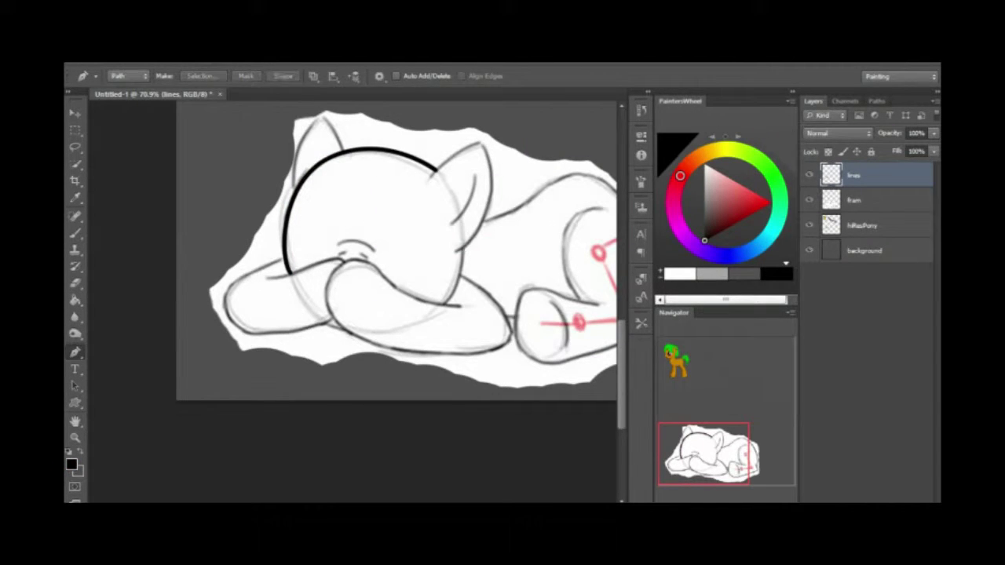
key("alt+Return")
key("Return")
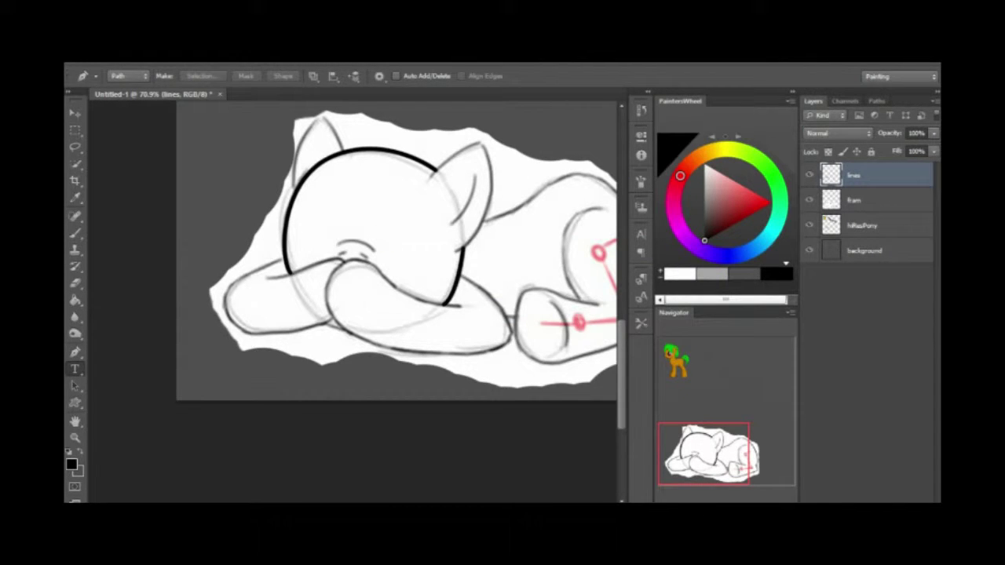
Add a magenta 72 pt "brb texing" text note and position it across the top of the head sketch.
key("t")
left_click_drag(223, 131, 374, 267)
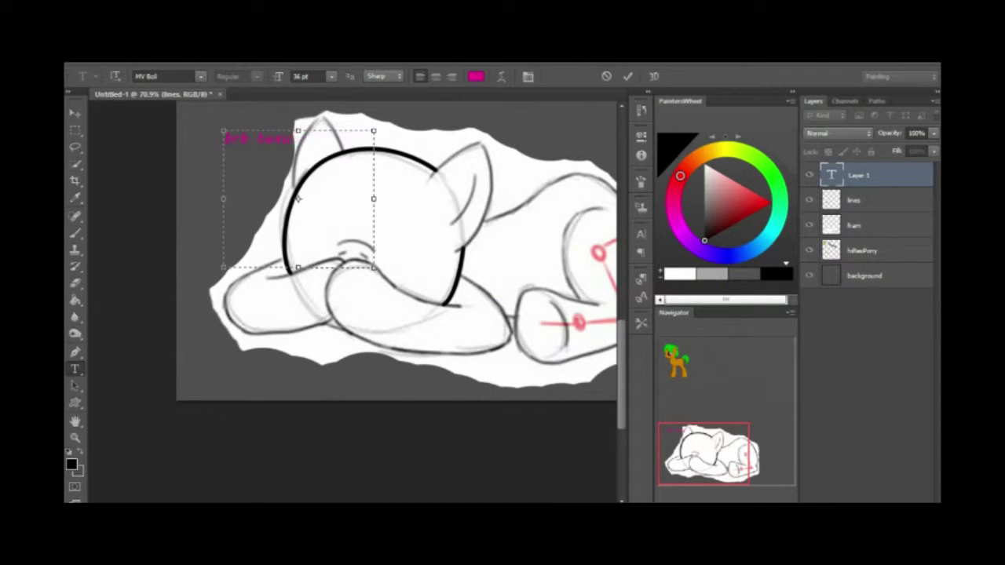
left_click_drag(374, 267, 502, 380)
left_click(331, 76)
left_click(325, 294)
key("ctrl+a")
left_click(331, 76)
left_click(325, 294)
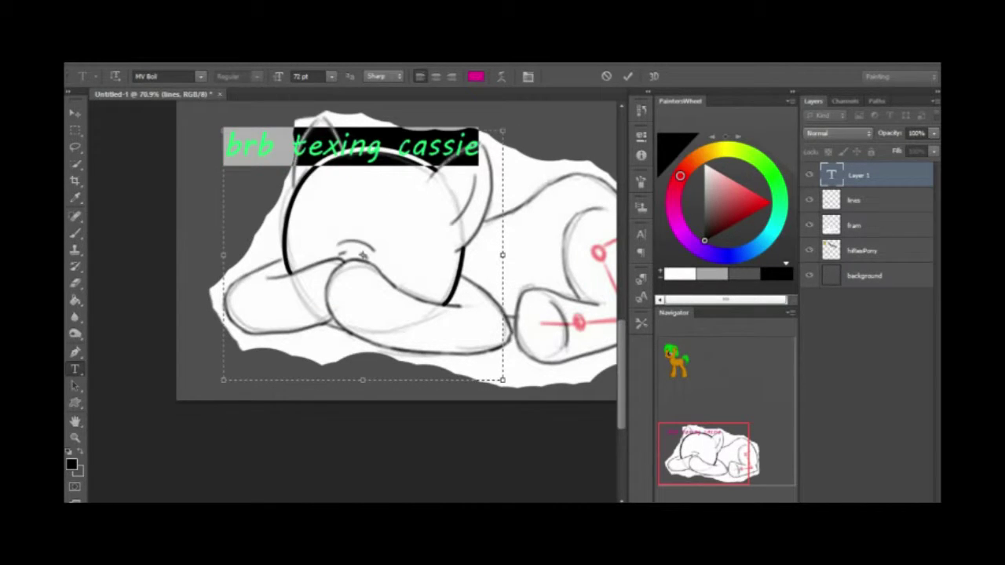
left_click_drag(362, 255, 439, 221)
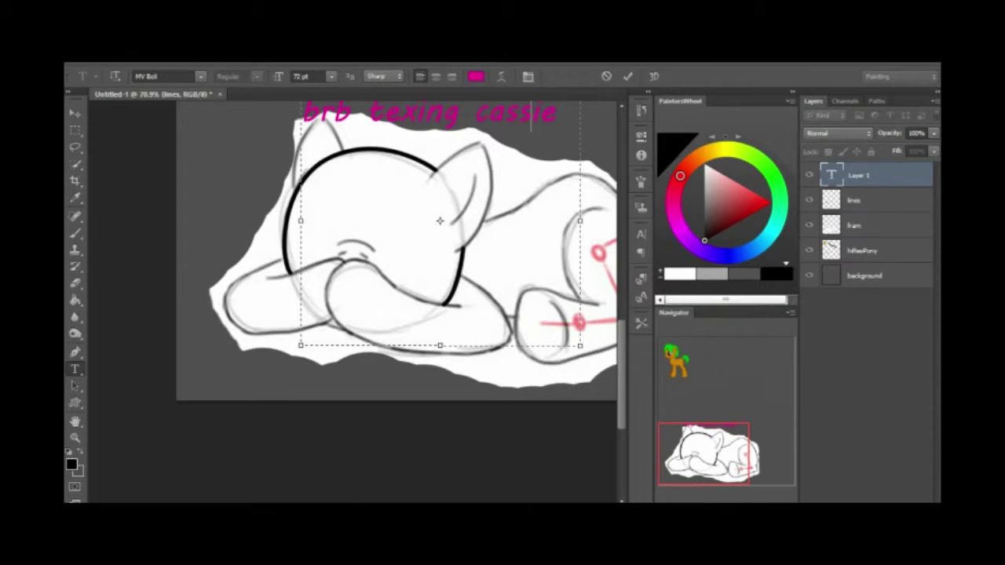
key("ctrl+Return")
Trace the left foreleg's outer contour with the Pen tool and stroke it in black on the lines layer.
scroll(440, 220, "down", 2)
scroll(328, 336, "up", 4)
key("p")
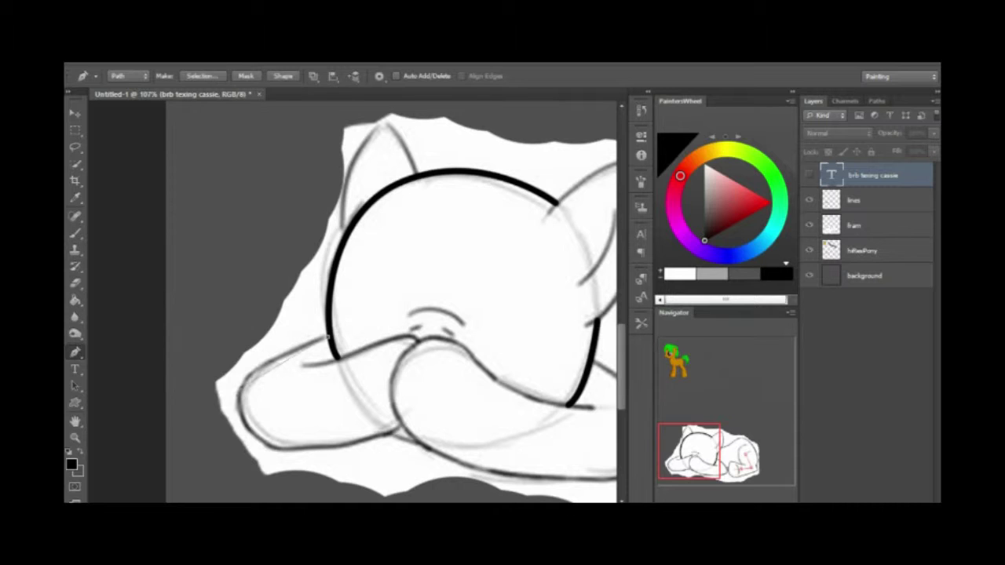
left_click_drag(402, 424, 550, 353)
right_click(555, 356)
key("Escape")
key("alt+bracketleft")
right_click(556, 356)
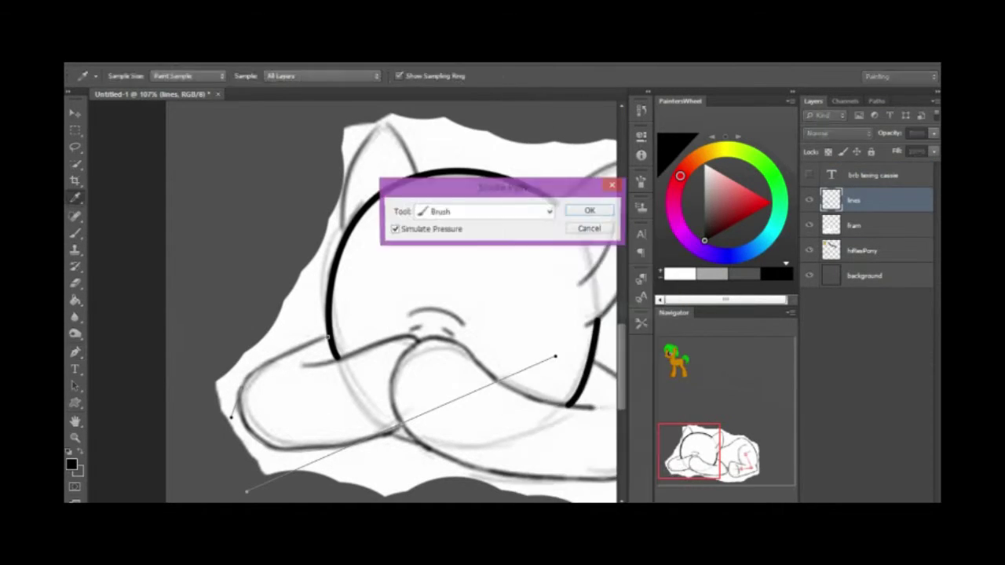
left_click(565, 310)
Stroke the curved upper edge of the left foreleg leading to the muzzle with the brush.
right_click(438, 353)
left_click(448, 310)
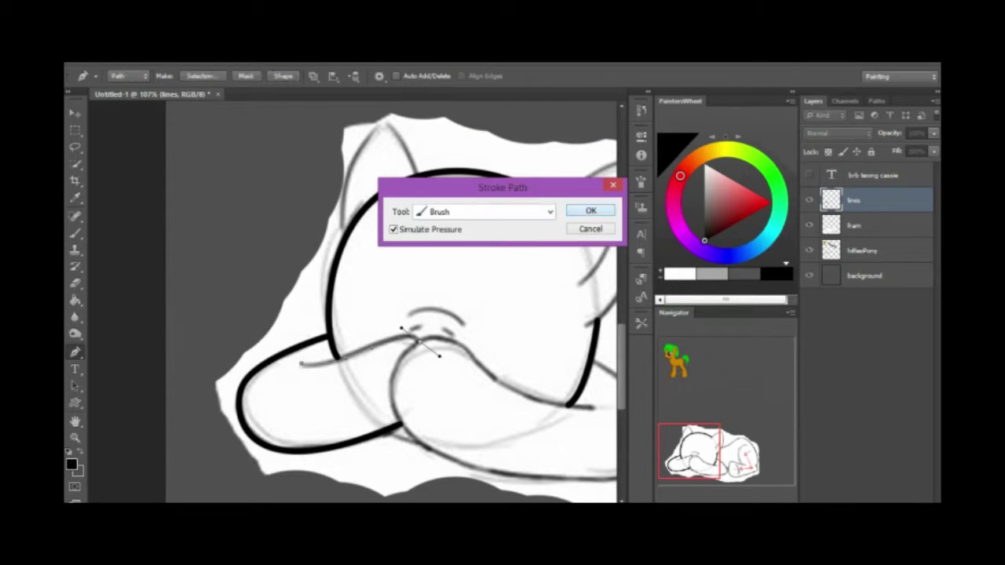
key("Return")
Trace the front foreleg's full outline, from its top curve around the elbow and underside, and stroke it in black.
scroll(439, 353, "down", 2)
scroll(549, 440, "up", 3)
left_click_drag(549, 452, 610, 413)
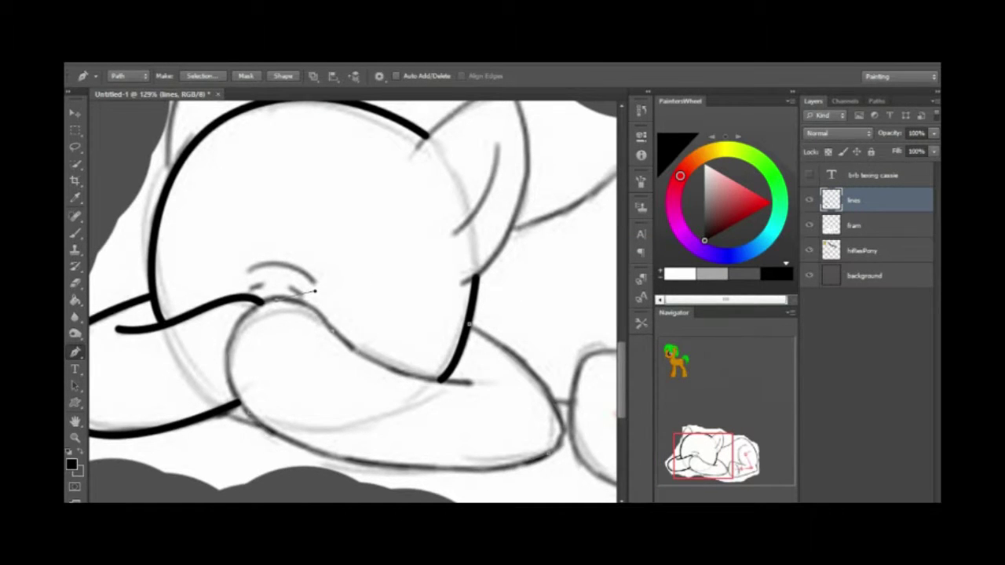
right_click(456, 350)
left_click(467, 302)
key("Return")
right_click(589, 222)
left_click(608, 243)
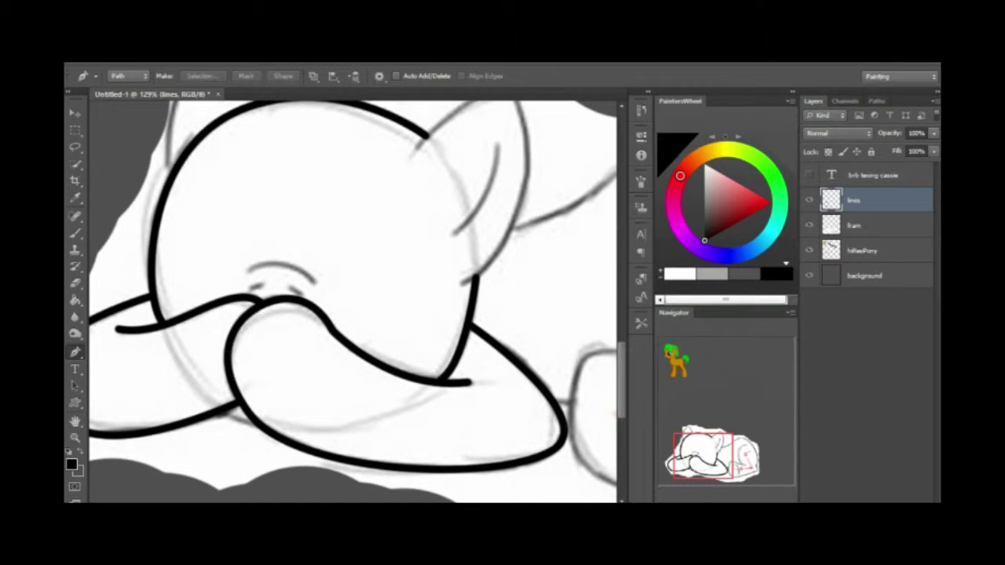
Show the text note's layer and move the note up the canvas near the colored pony.
key("ctrl+0")
key("v")
key("alt+bracketright")
left_click_drag(449, 368, 448, 236)
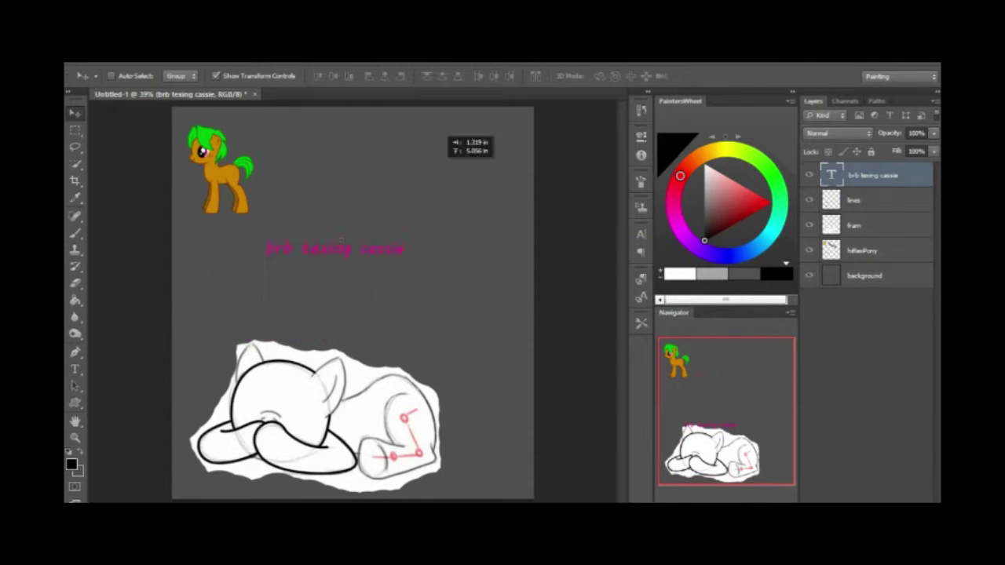
Set the text note's size to 121 pt and move its text box up beside the colored pony.
key("t")
double_click(831, 174)
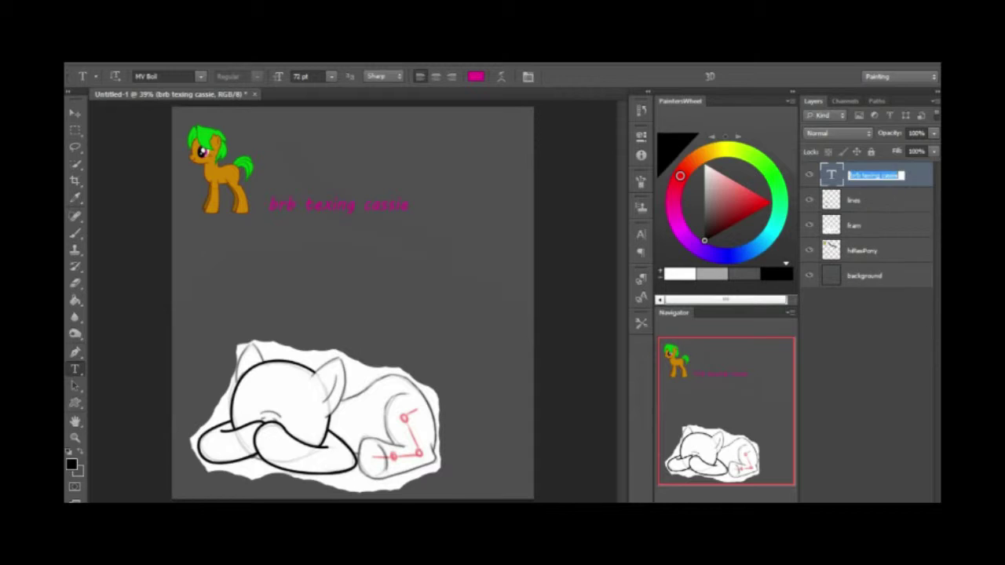
left_click(307, 77)
type("200")
key("Return")
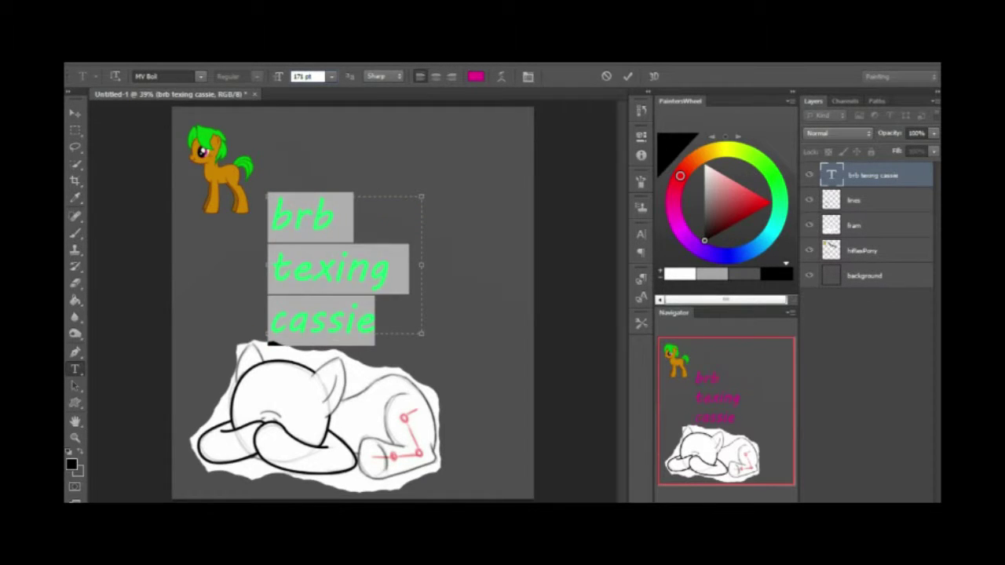
type("121")
key("Return")
left_click_drag(386, 189, 376, 163)
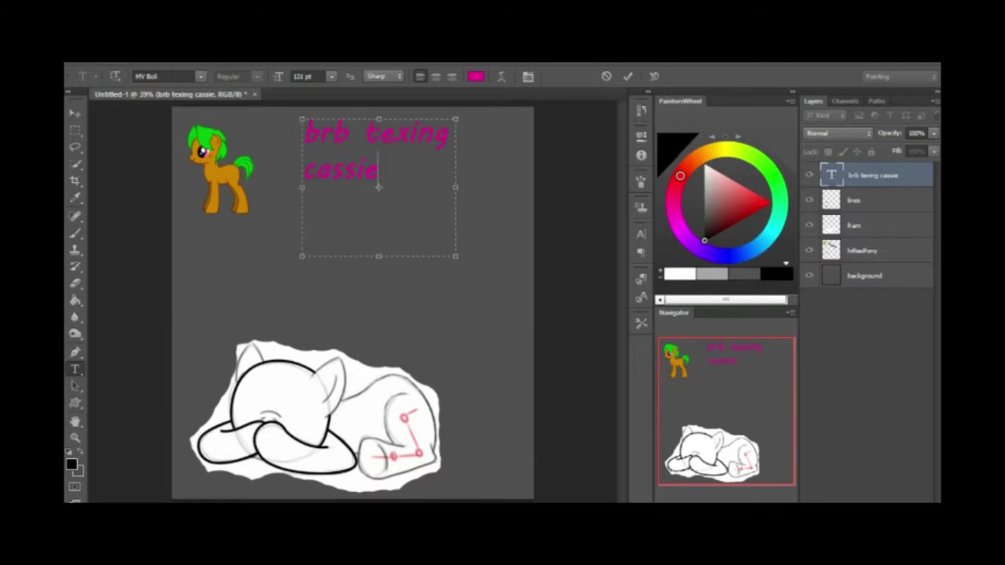
On the lines layer, trace the right ear's outline with the Pen tool and stroke it in black.
key("ctrl+plus")
key("alt+bracketleft")
key("p")
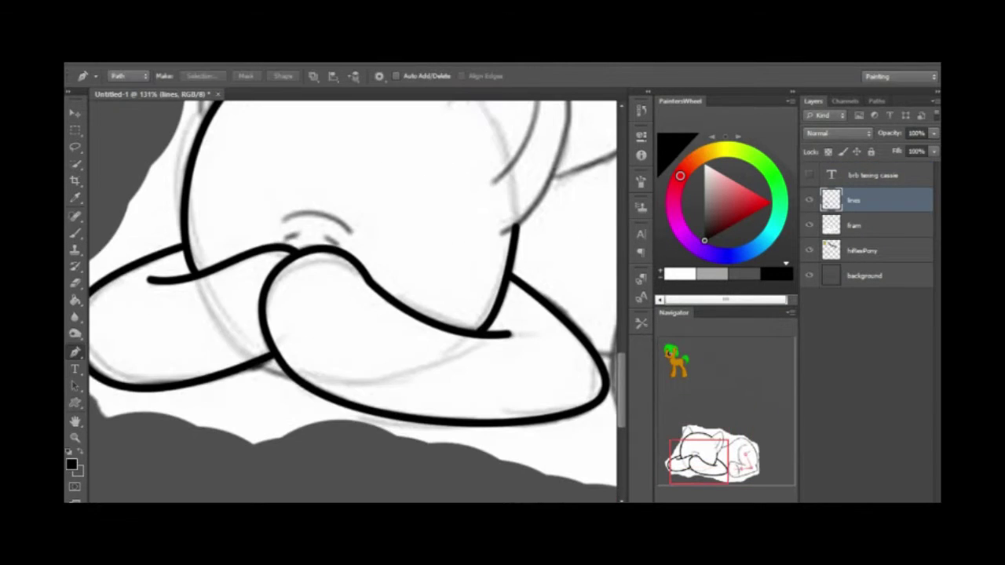
scroll(451, 203, "up", 3)
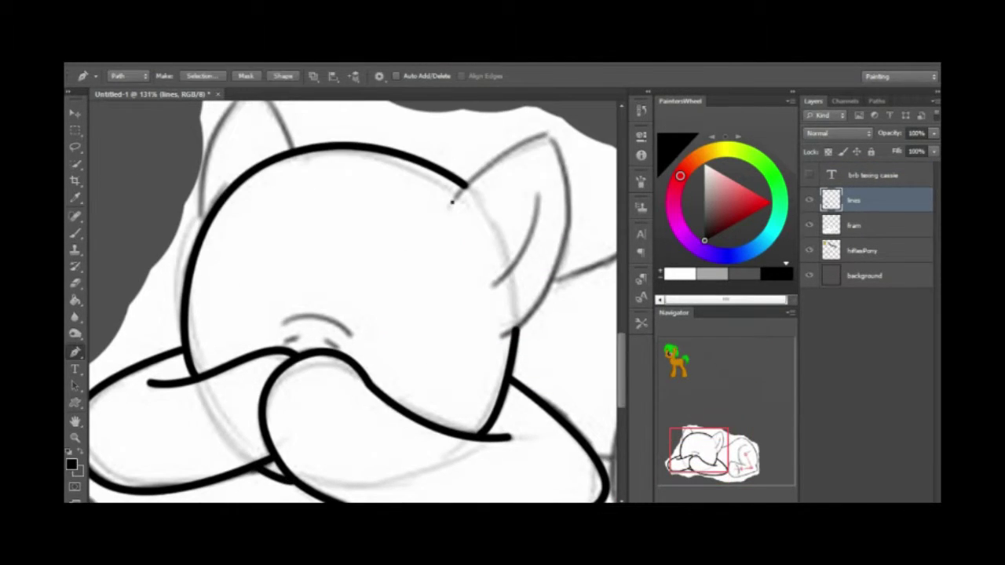
left_click_drag(502, 337, 449, 380)
right_click(556, 299)
left_click(604, 357)
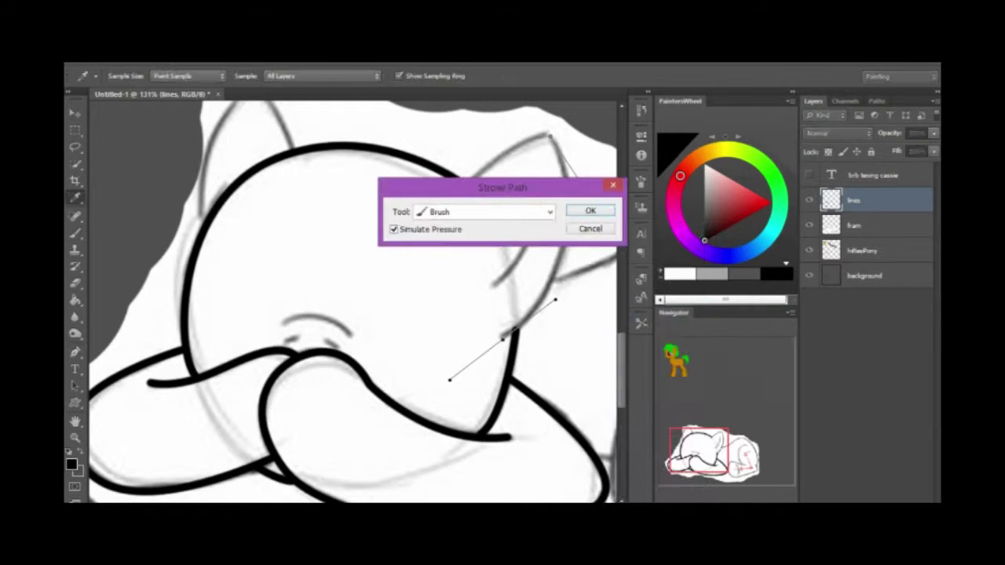
key("Return")
Trace the left ear's outline with the Pen tool and stroke it in black.
scroll(353, 298, "up", 3)
left_click(267, 297)
left_click_drag(310, 161, 364, 122)
right_click(343, 171)
left_click(369, 290)
key("Return")
Try stroking a Pen path along the back from the right ear to the rump.
scroll(391, 234, "right", 5)
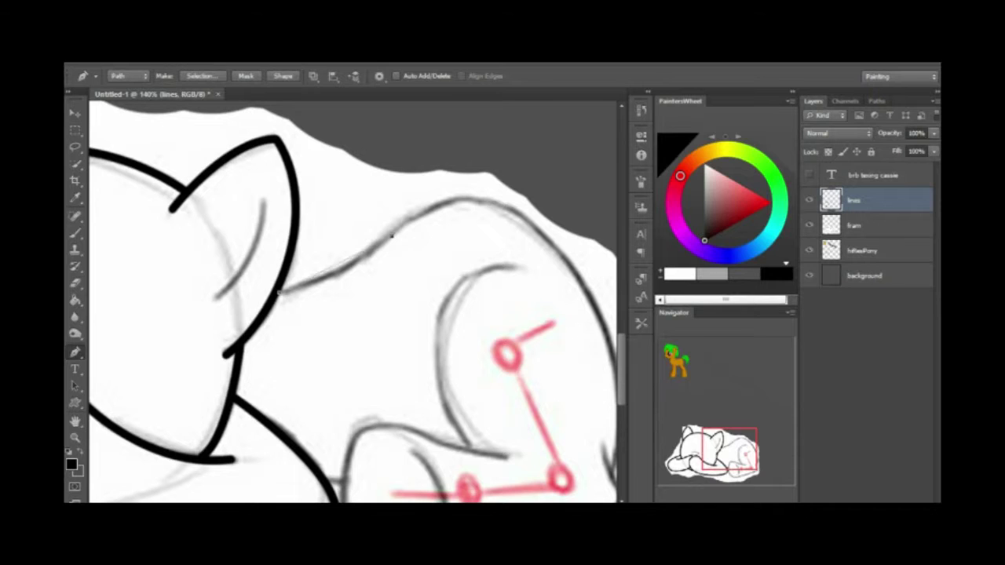
scroll(343, 272, "down", 3)
scroll(471, 298, "right", 5)
right_click(548, 292)
left_click(588, 168)
key("Return")
scroll(471, 314, "down", 2)
scroll(353, 274, "down", 3)
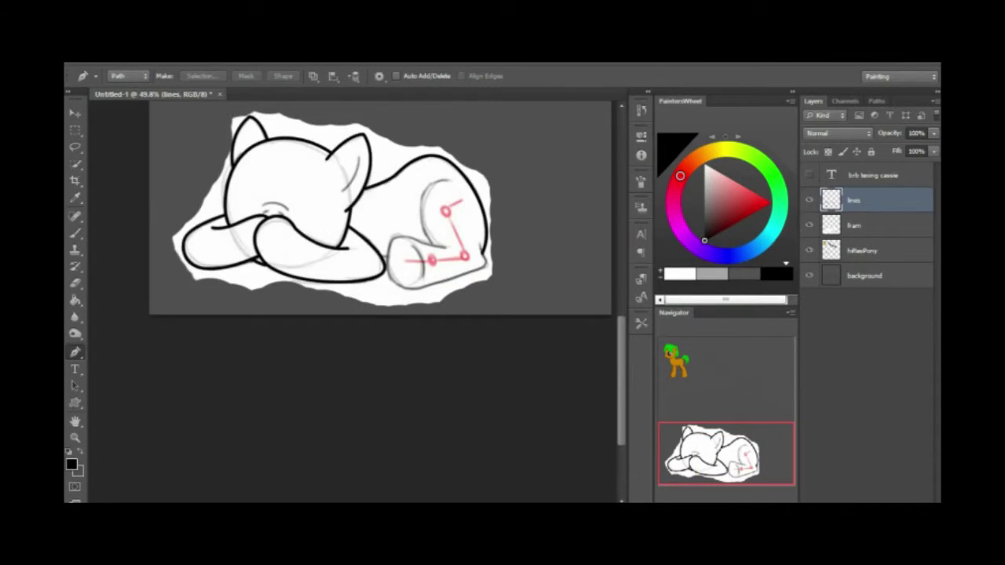
Redraw the path along the back and around the rump and stroke it in black.
scroll(353, 275, "up", 2)
left_click_drag(484, 281, 511, 229)
scroll(439, 259, "up", 3)
scroll(440, 259, "down", 2)
scroll(440, 259, "up", 2)
right_click(572, 217)
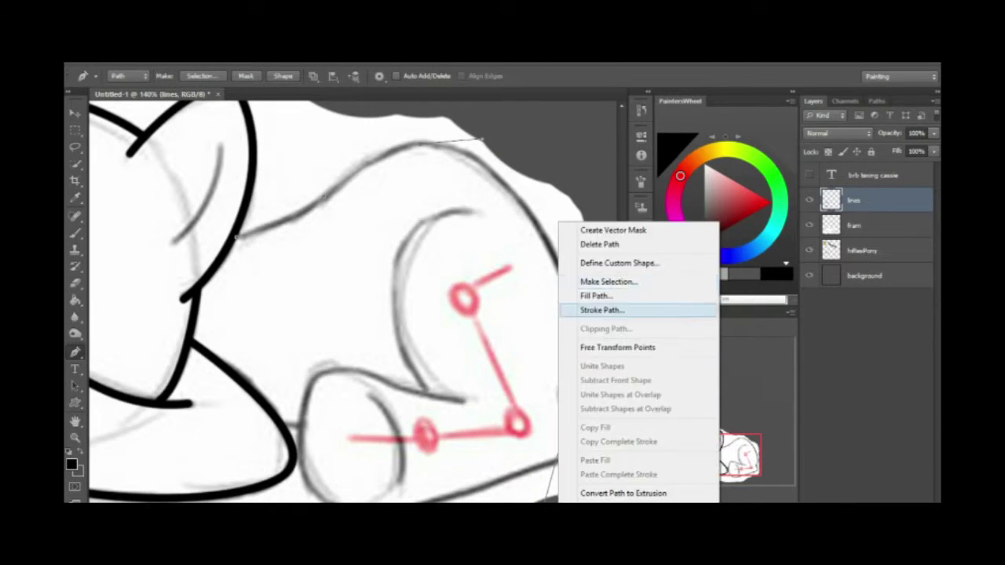
key("Escape")
scroll(354, 298, "down", 3)
scroll(353, 298, "up", 3)
right_click(529, 154)
left_click(565, 236)
key("Return")
Trace the thigh's inner curve on the hind leg and stroke it in black.
scroll(471, 236, "down", 3)
scroll(499, 230, "up", 4)
scroll(500, 229, "down", 3)
scroll(487, 220, "down", 2)
right_click(488, 217)
left_click(522, 310)
key("Return")
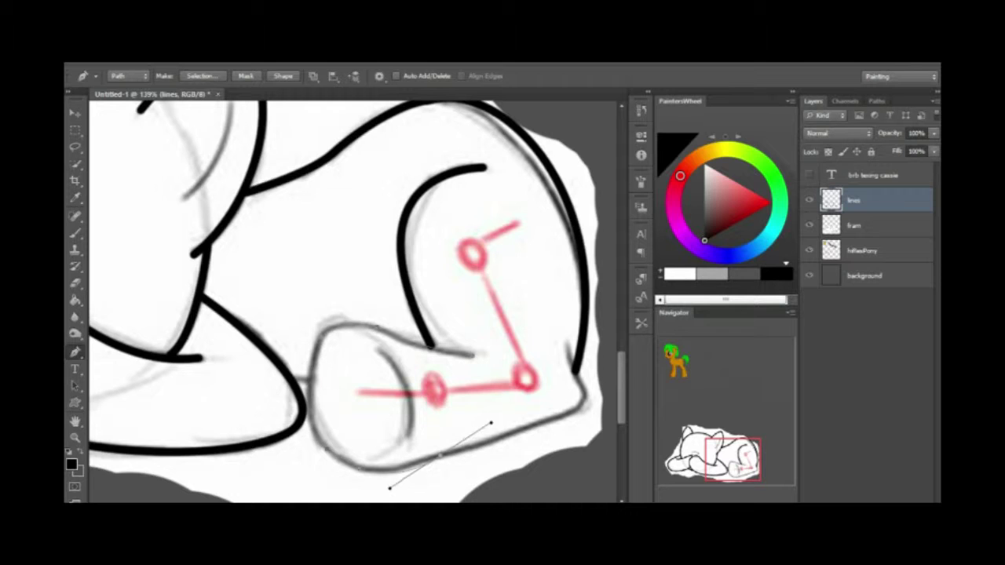
Try to trace and stroke the outer contour of the hind hoof and lower leg.
right_click(571, 336)
left_click(605, 428)
key("Return")
key("ctrl+z")
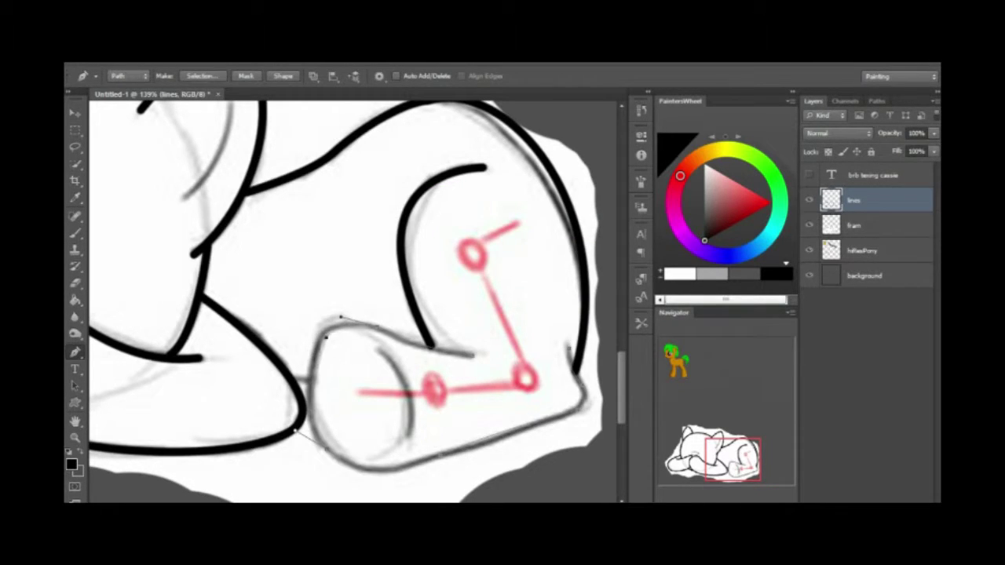
right_click(362, 358)
left_click(416, 135)
key("Return")
right_click(482, 337)
key("Escape")
key("ctrl+z")
Stroke the hind leg's complete outline path, from the thigh around the hoof to the rump, with the brush.
right_click(471, 220)
left_click(502, 229)
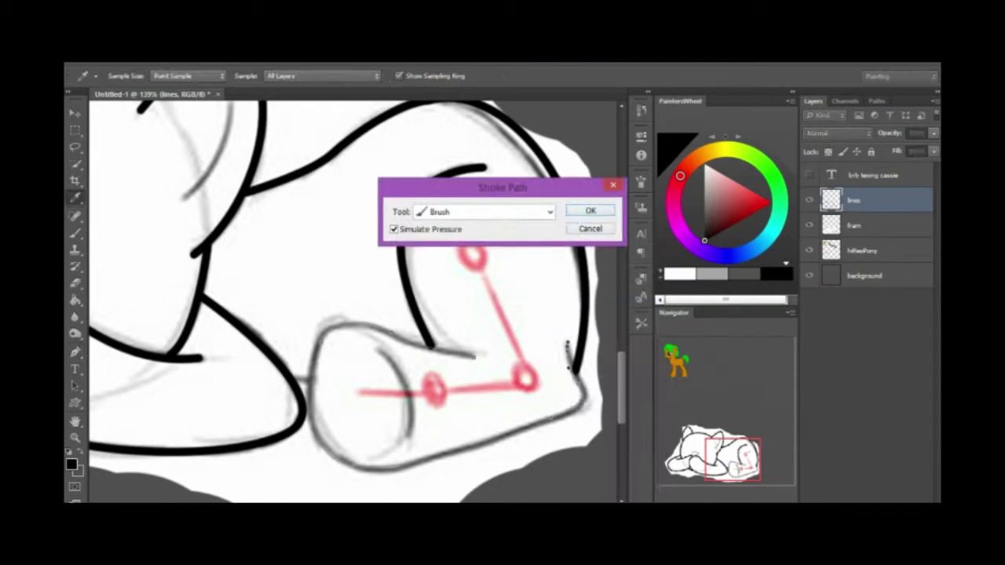
key("Return")
Test a bristle brush tip with a freehand stroke above the pony and undo the stroke.
key("ctrl+0")
key("b")
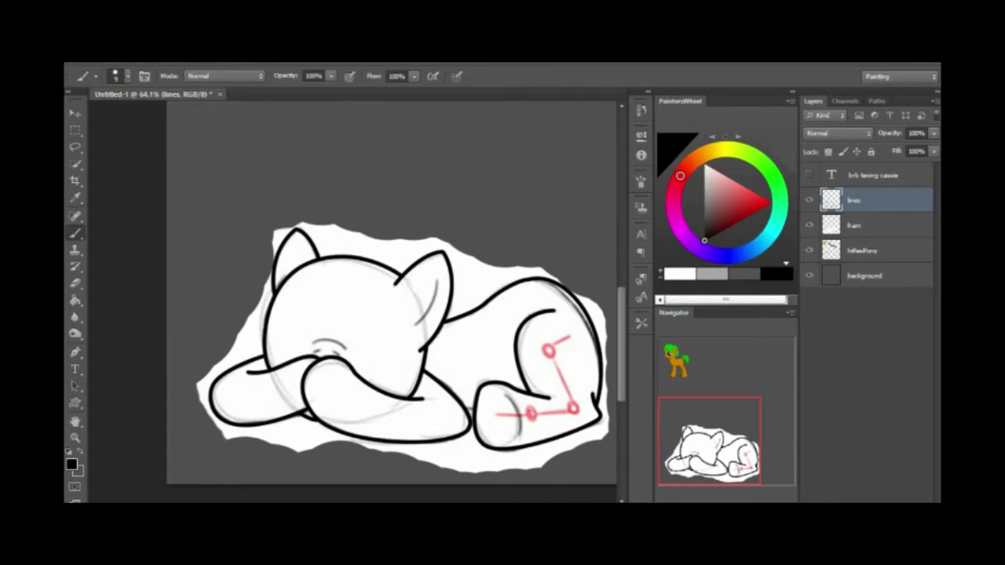
left_click(115, 76)
left_click(193, 197)
left_click_drag(392, 193, 475, 174)
key("ctrl+z")
scroll(408, 314, "up", 5)
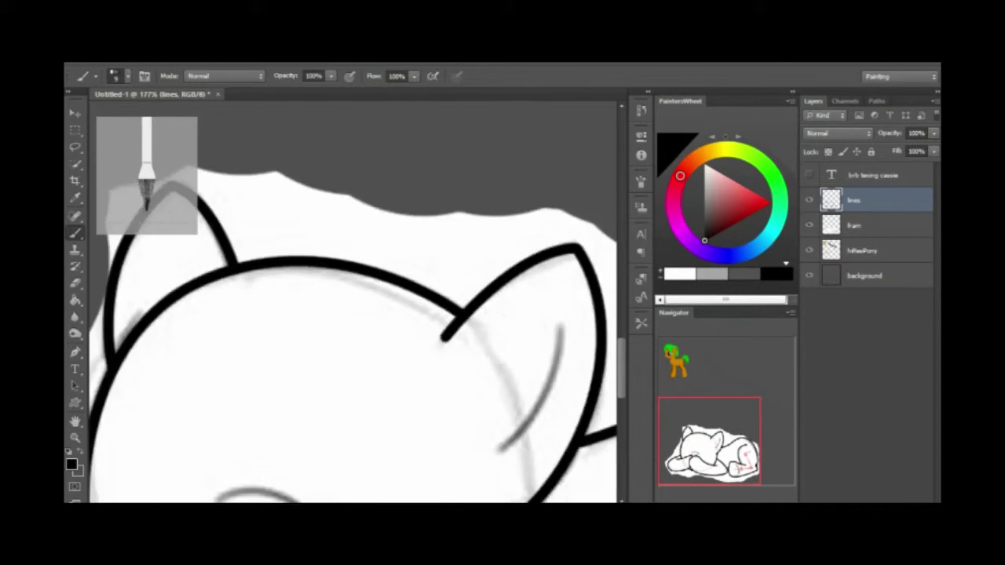
Trace and stroke the right ear's inner fold and the curved line inside the hind hoof.
key("p")
key("ctrl+0")
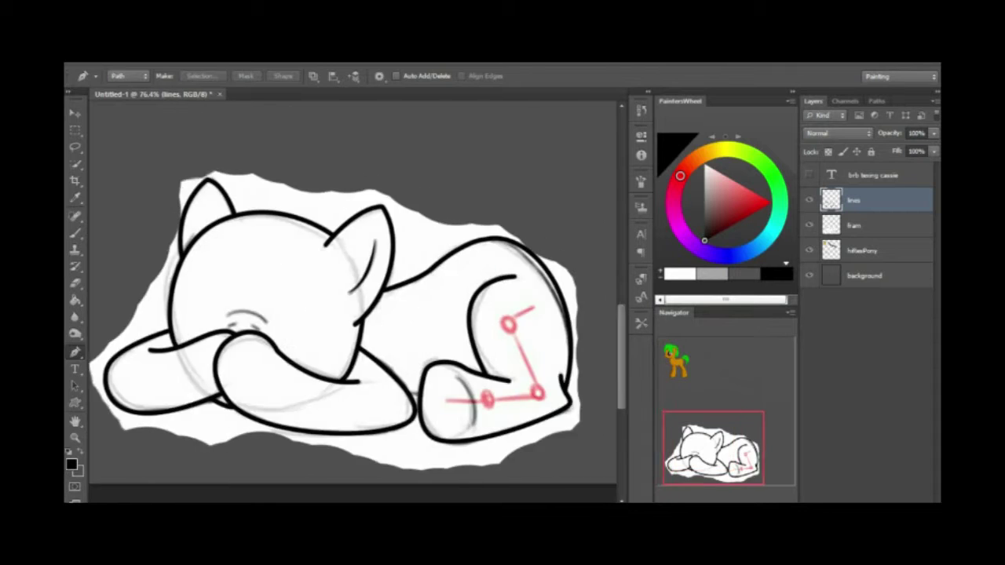
scroll(406, 287, "up", 4)
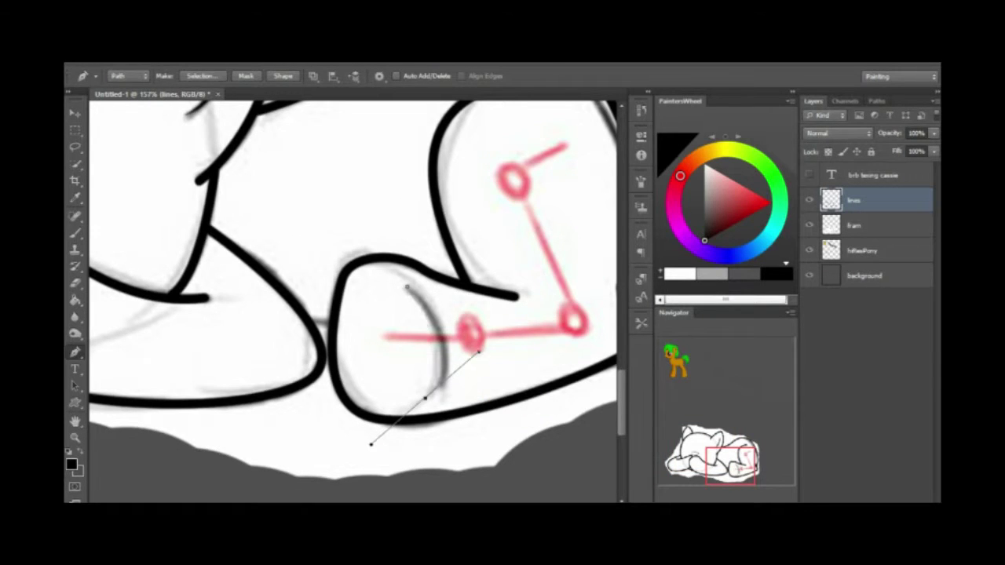
key("ctrl+0")
Trace the two short dashes on the muzzle above the front foreleg and stroke each in black.
scroll(407, 282, "up", 4)
right_click(418, 281)
left_click(451, 310)
key("Return")
left_click(449, 279)
left_click(464, 287)
right_click(497, 284)
left_click(534, 309)
key("Return")
Trace the arc above the two muzzle dashes and stroke it in black.
left_click(396, 258)
left_click_drag(476, 273, 505, 309)
right_click(514, 221)
left_click(554, 310)
key("Return")
scroll(510, 260, "down", 5)
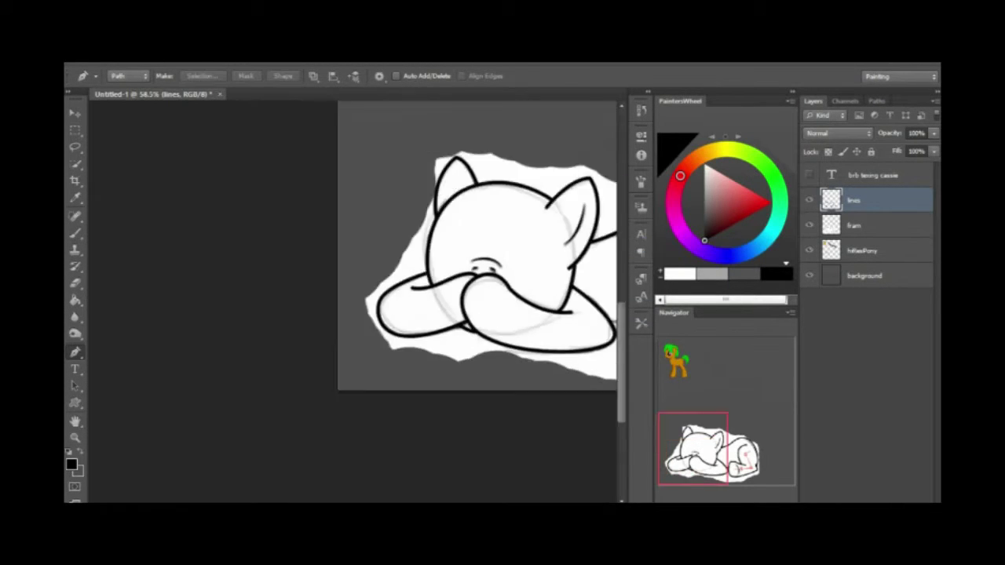
Place the download (1) eye reference image and transform it to sit above the pony's head.
scroll(380, 291, "up", 2)
key("Return")
key("ctrl+t")
left_click_drag(310, 243, 413, 190)
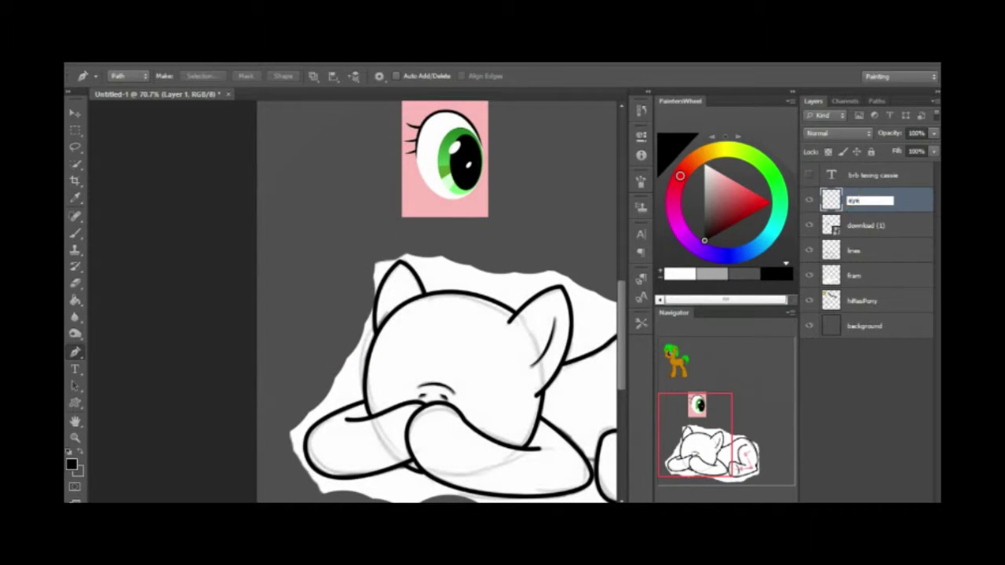
Name the new layer above the reference image eye and switch to the Brush tool.
key("Return")
scroll(436, 298, "up", 3)
key("b")
scroll(377, 259, "up", 3)
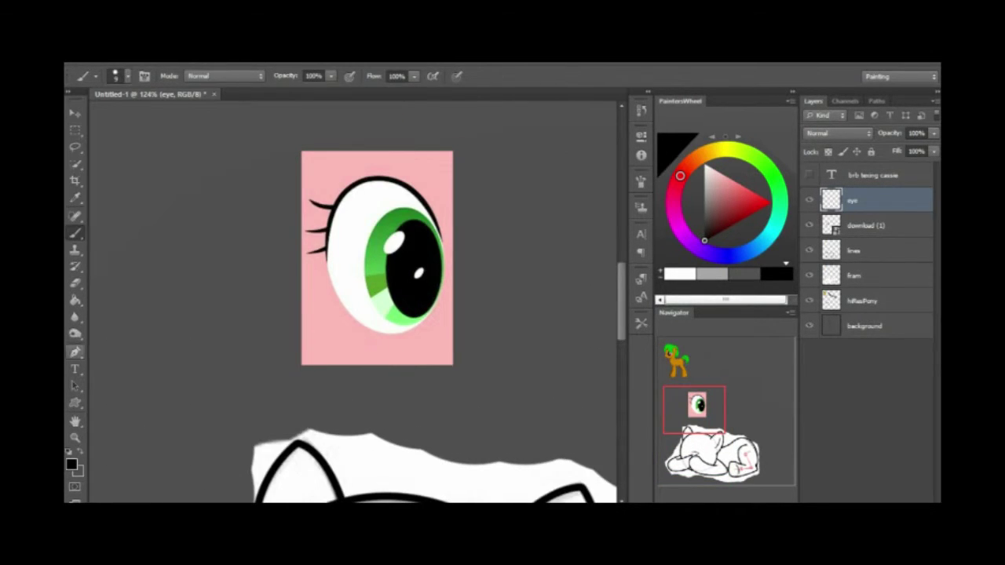
Try to trace the reference eye's outer outline with the Pen tool and stroke it in black.
key("p")
scroll(422, 250, "up", 3)
left_click(213, 113)
left_click(447, 117)
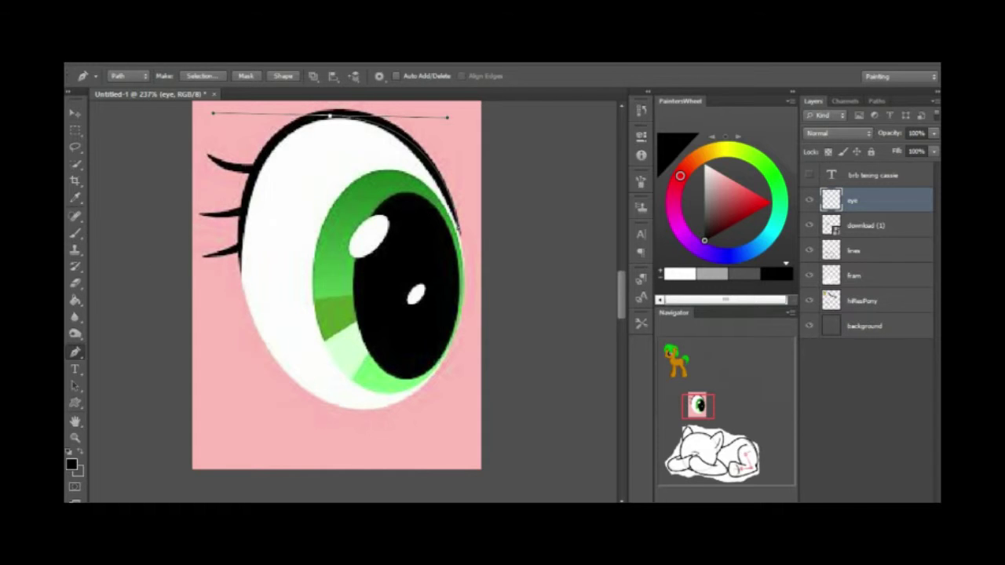
left_click_drag(395, 403, 498, 358)
scroll(498, 359, "right", 2)
right_click(281, 223)
key("Escape")
scroll(377, 298, "down", 3)
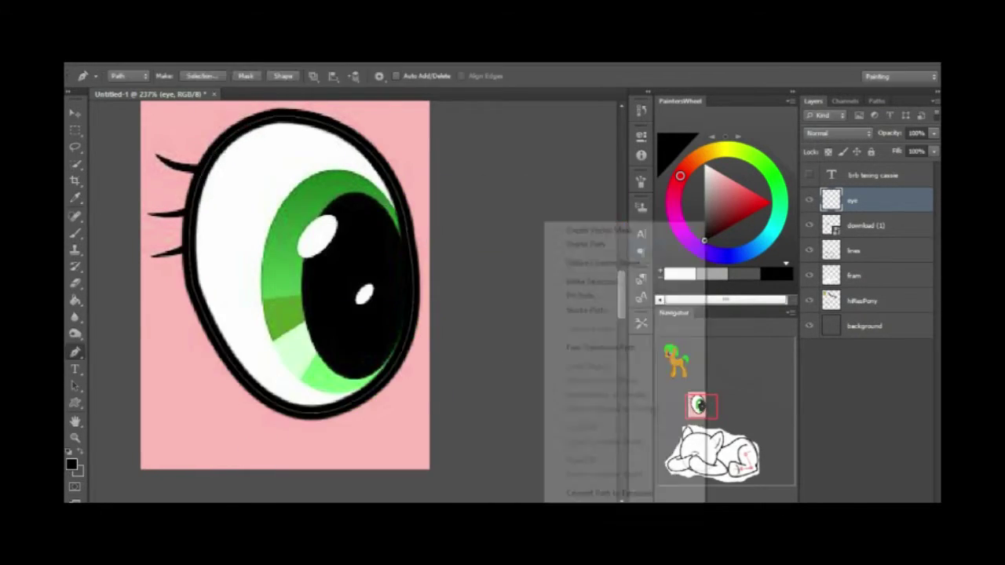
left_click(809, 226)
left_click(809, 225)
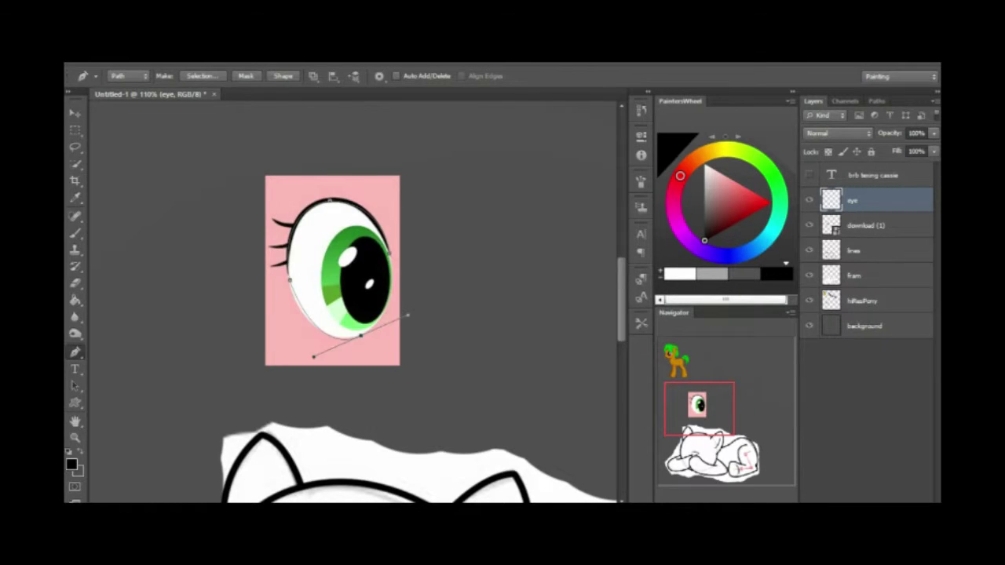
scroll(286, 300, "down", 5)
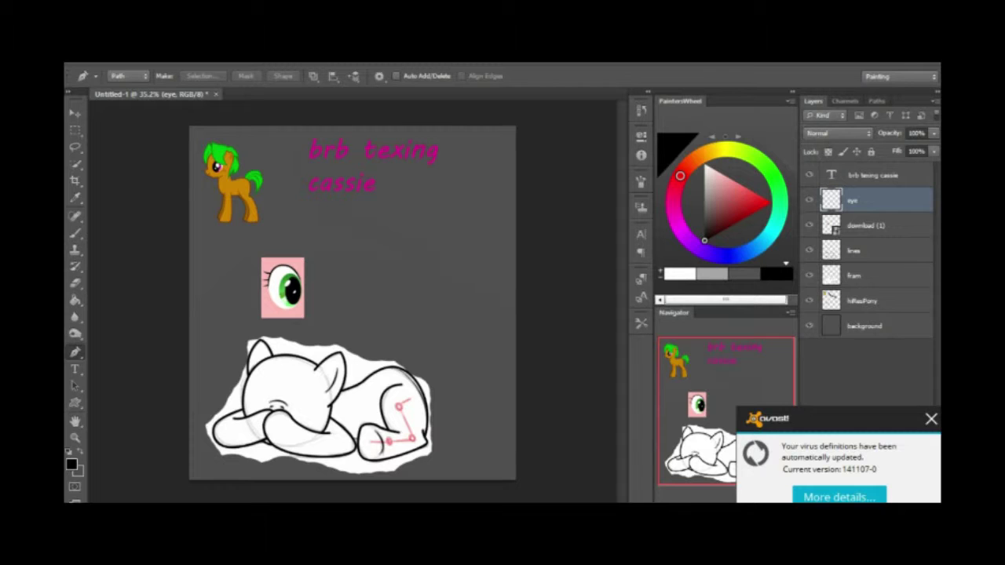
Hide the text layer, trace the reference eye's outer outline, stroke it in black with the brush and delete the path.
left_click(809, 174)
scroll(283, 287, "up", 8)
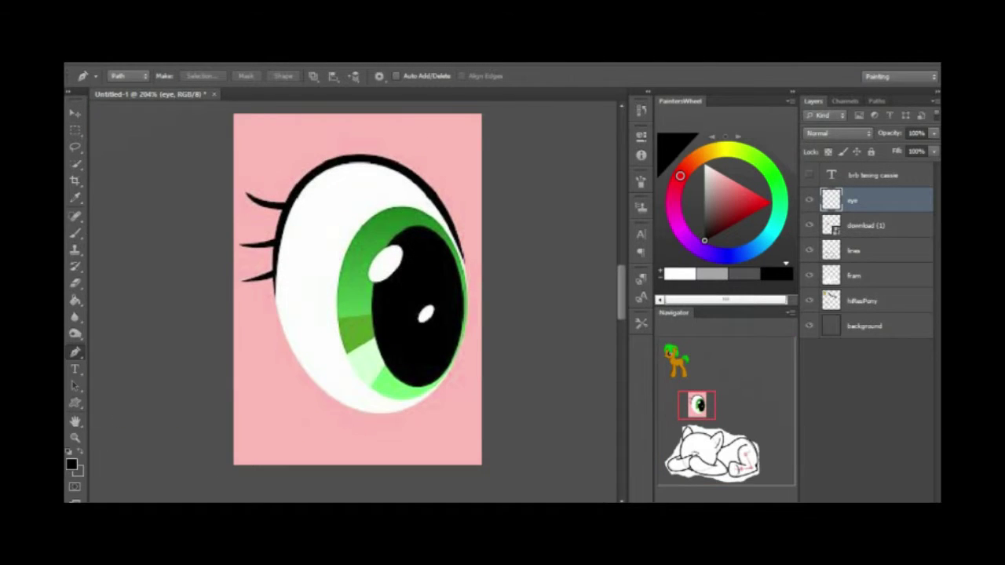
left_click_drag(302, 179, 179, 269)
left_click_drag(394, 413, 448, 405)
left_click_drag(301, 179, 407, 102)
right_click(398, 219)
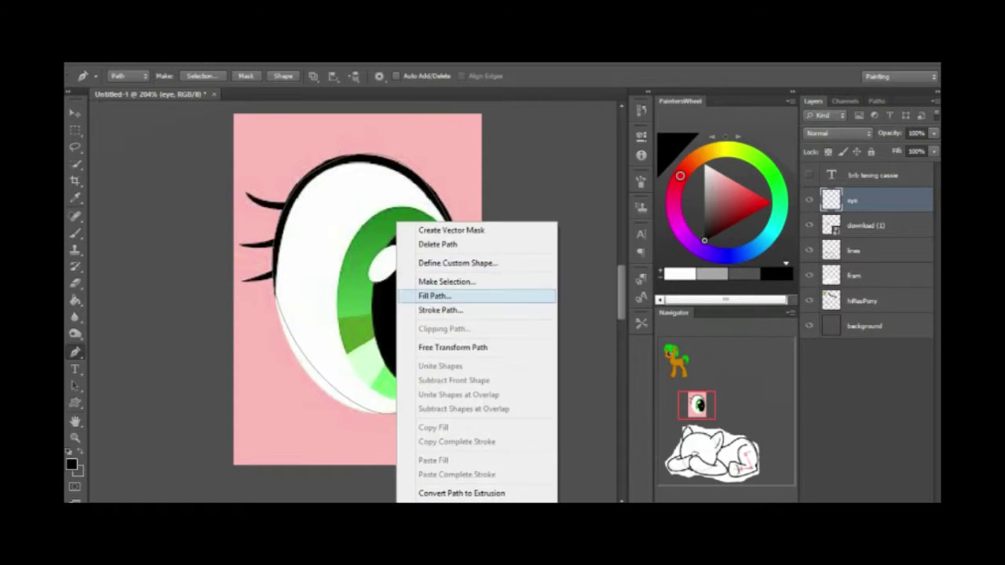
left_click(440, 309)
right_click(491, 202)
left_click(533, 244)
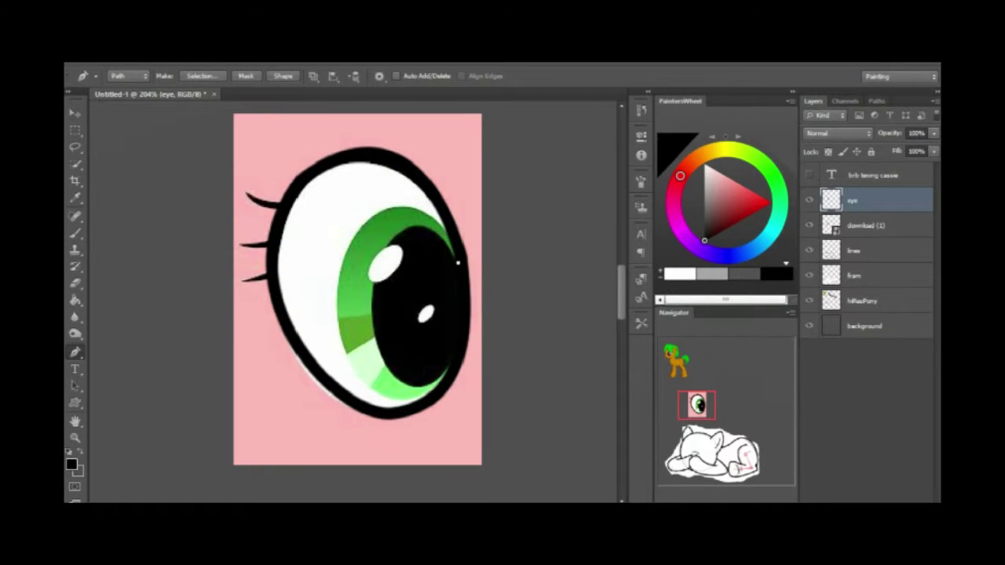
Trace the pupil of the reference eye, stroke it in black with the brush and delete the path.
right_click(464, 222)
left_click(507, 309)
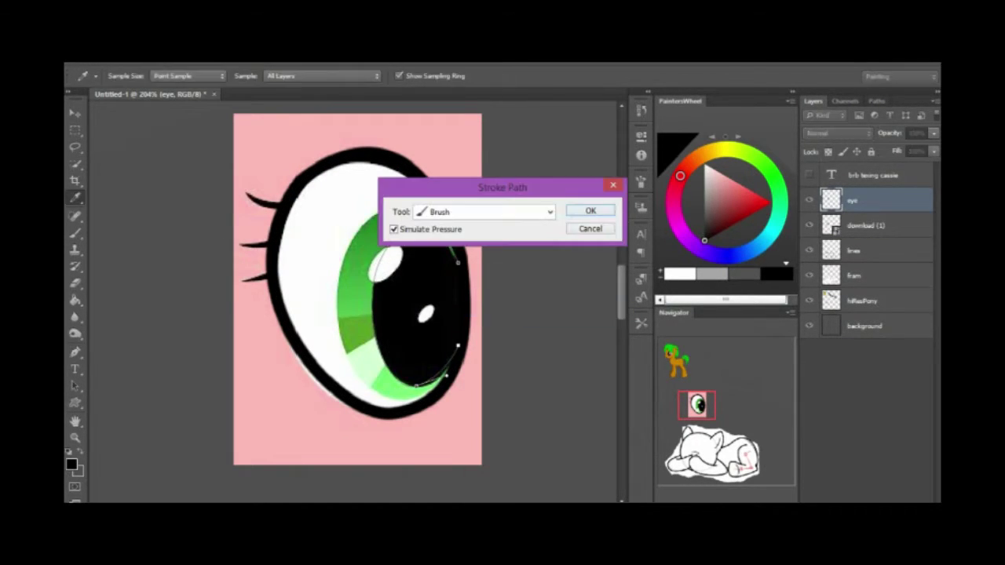
left_click(591, 209)
right_click(521, 221)
left_click(541, 244)
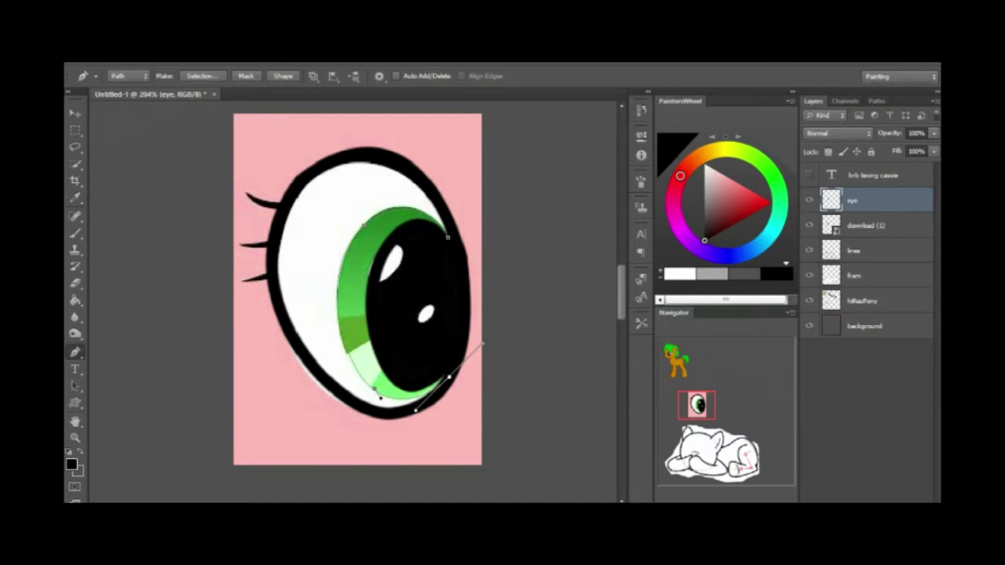
Stroke the traced iris outline in black, delete its path and hide the download (1) reference layer.
right_click(489, 222)
left_click(506, 310)
left_click(589, 211)
right_click(534, 221)
left_click(542, 244)
left_click(809, 226)
scroll(534, 294, "down", 3)
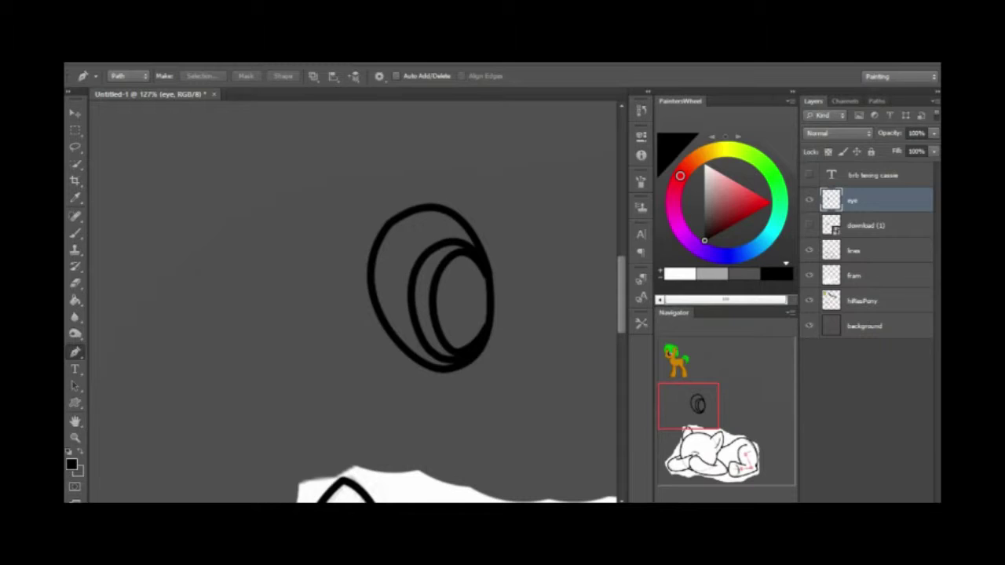
Move the drawn eye onto the pony's face beside the muzzle and scale it to about 58%.
key("v")
scroll(430, 288, "down", 3)
left_click_drag(361, 249, 335, 336)
key("ctrl+t")
left_click_drag(355, 392, 339, 378)
scroll(294, 397, "up", 5)
left_click_drag(362, 326, 365, 325)
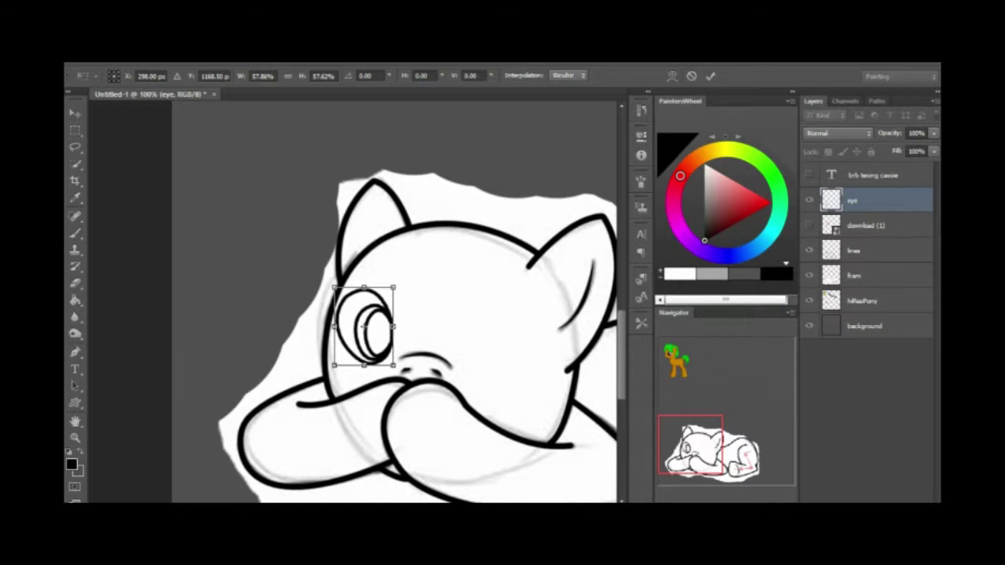
key("Return")
Duplicate the eye layer, mirror the copy horizontally and place it on the other side of the muzzle.
right_click(872, 200)
left_click(662, 146)
key("Return")
left_click_drag(365, 325, 534, 332)
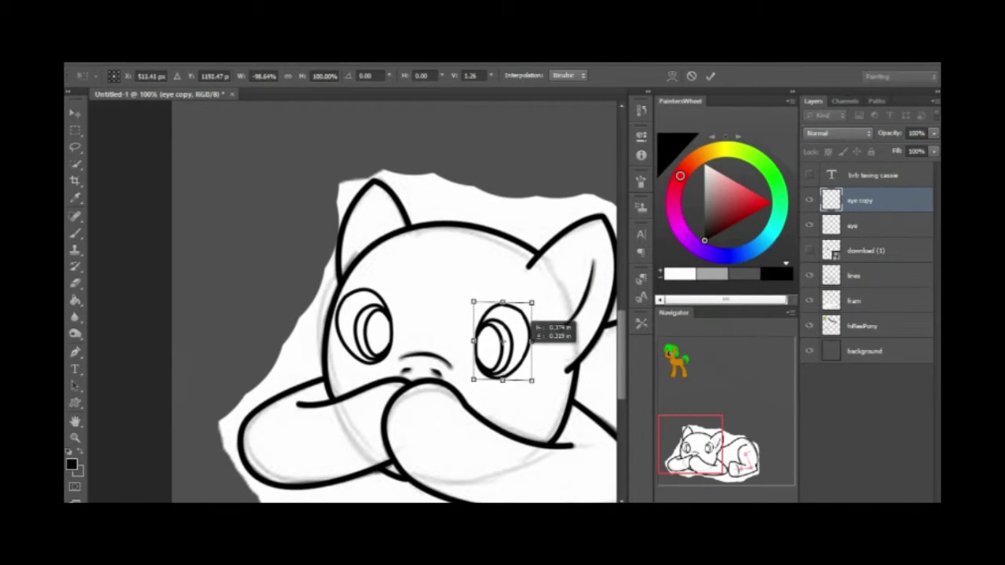
key("Return")
Merge the eye copy into the eye layer and hide the merged layer.
right_click(864, 200)
left_click(617, 373)
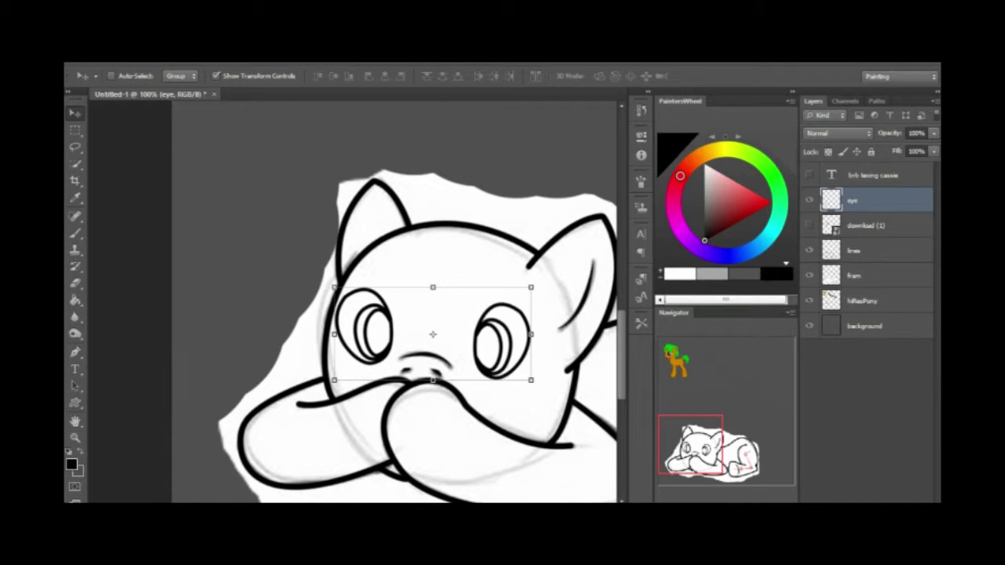
left_click(808, 200)
Create a layer named color above lines and move the download (1) layer to just above background.
key("ctrl+shift+alt+n")
key("ctrl+bracketleft")
key("ctrl+bracketleft")
left_click_drag(863, 179, 864, 339)
double_click(857, 225)
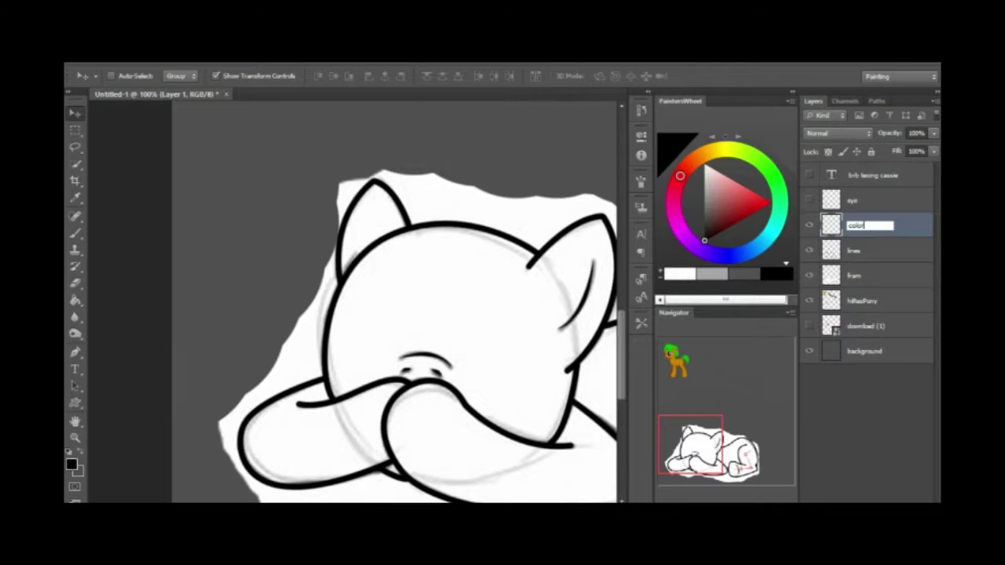
key("Return")
Select the lines layer and switch to the Pen tool.
left_click(863, 251)
key("b")
key("p")
key("ctrl+0")
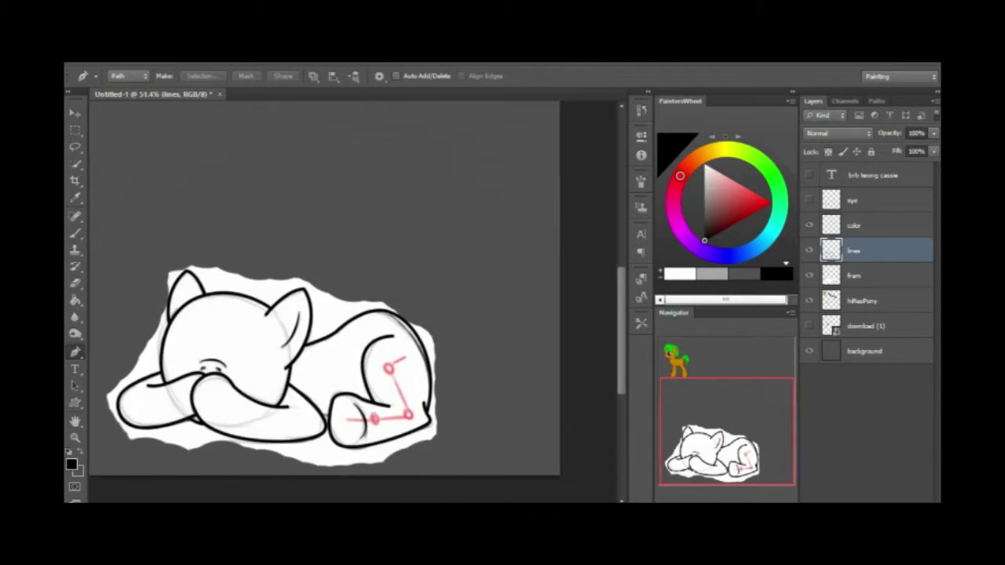
scroll(353, 290, "left", 3)
scroll(354, 291, "down", 2)
Raise the hiResPony layer above fram and move the colored reference pony onto the sleeping pony.
left_click(863, 326)
key("v")
left_click_drag(235, 188, 322, 106)
left_click_drag(420, 196, 534, 367)
key("ctrl+bracketright")
left_click_drag(471, 267, 373, 412)
left_click_drag(392, 453, 389, 444)
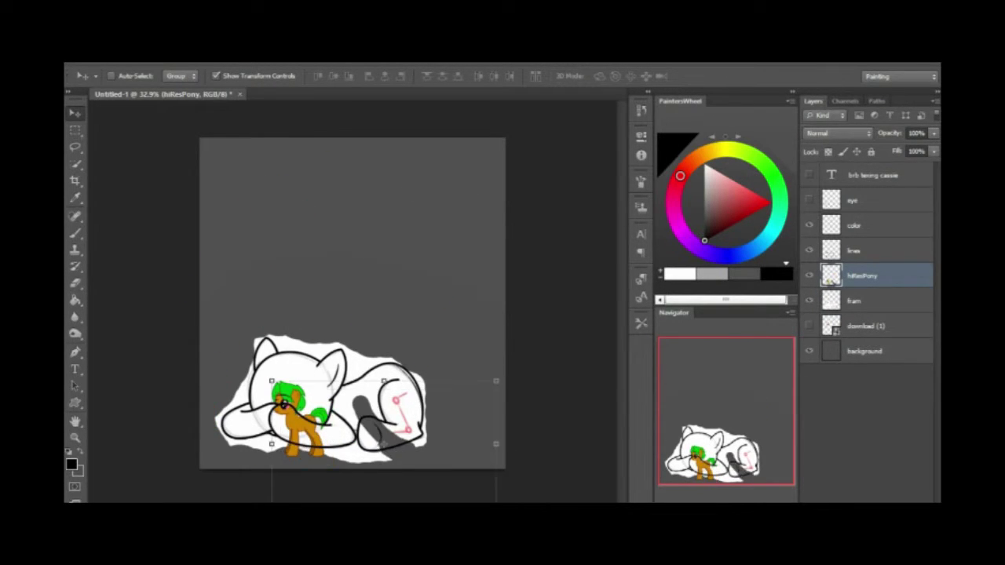
Reposition the reference pony over the sleeping pony's back and reactivate the lines layer with the Pen tool.
scroll(259, 389, "up", 3)
left_click_drag(345, 408, 475, 378)
key("p")
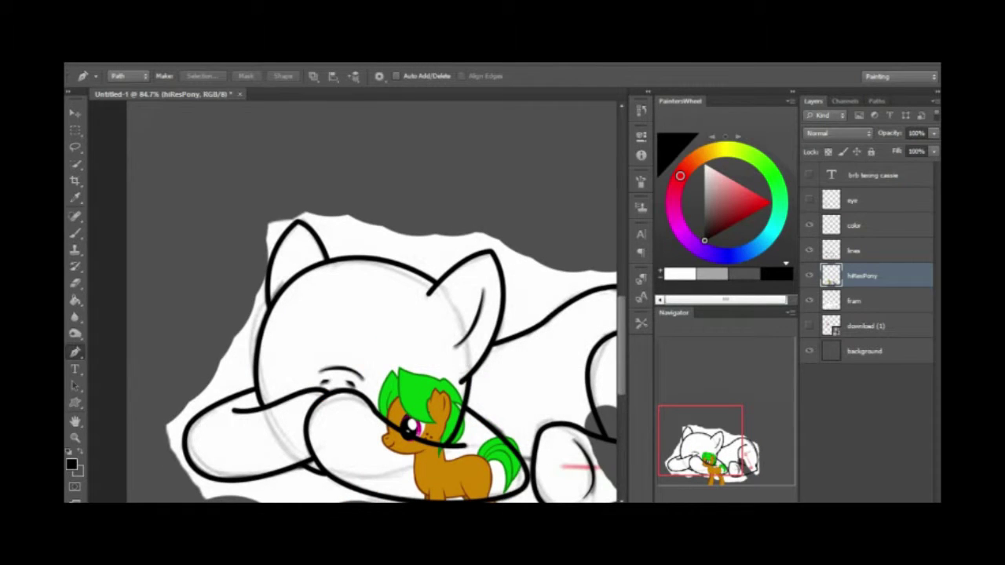
scroll(376, 314, "down", 2)
key("v")
left_click_drag(350, 340, 518, 186)
key("alt+bracketright")
key("p")
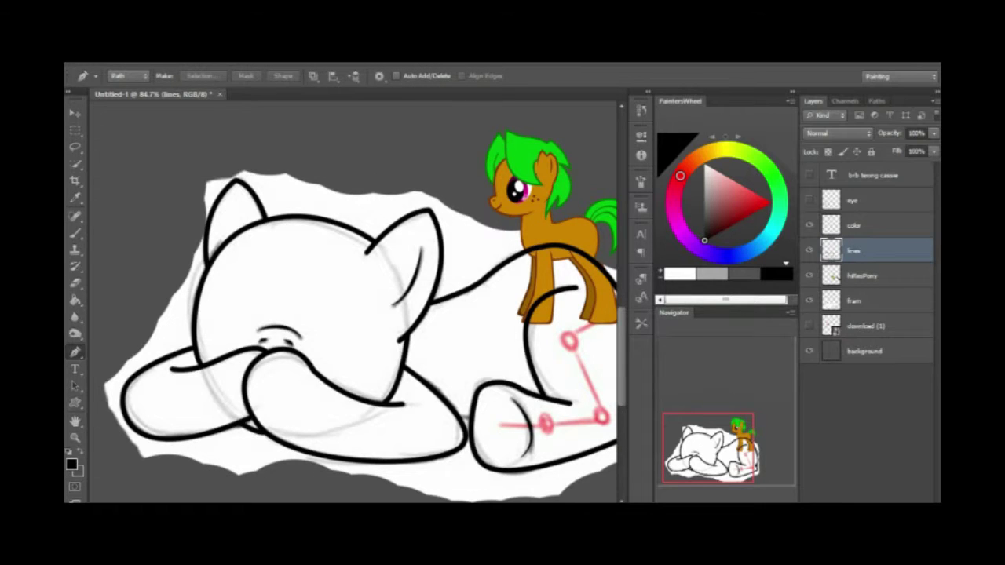
Trace the mane strand hanging from the near ear's tip down behind the head, stroke it in black and delete the path.
key("b")
key("p")
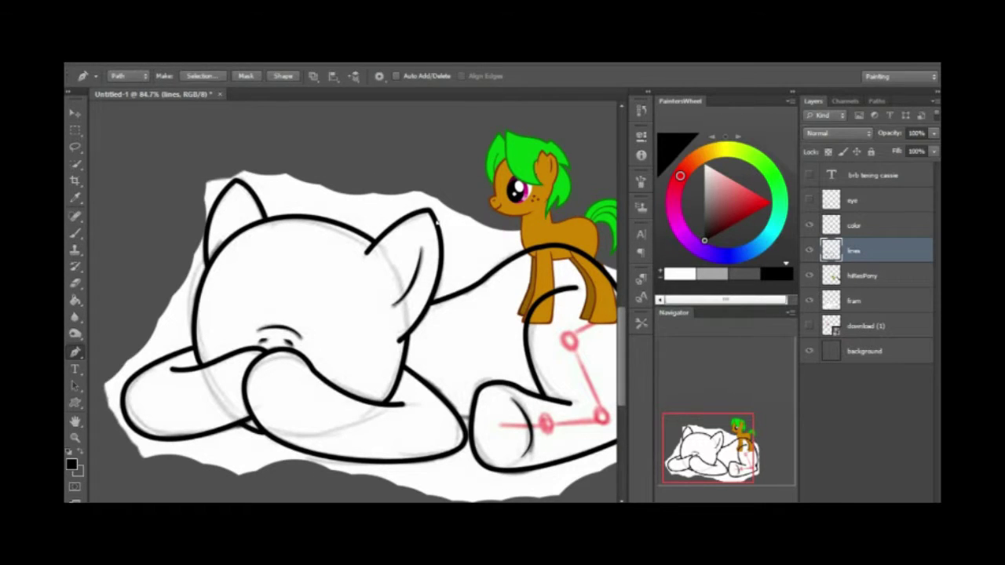
left_click_drag(434, 359, 371, 426)
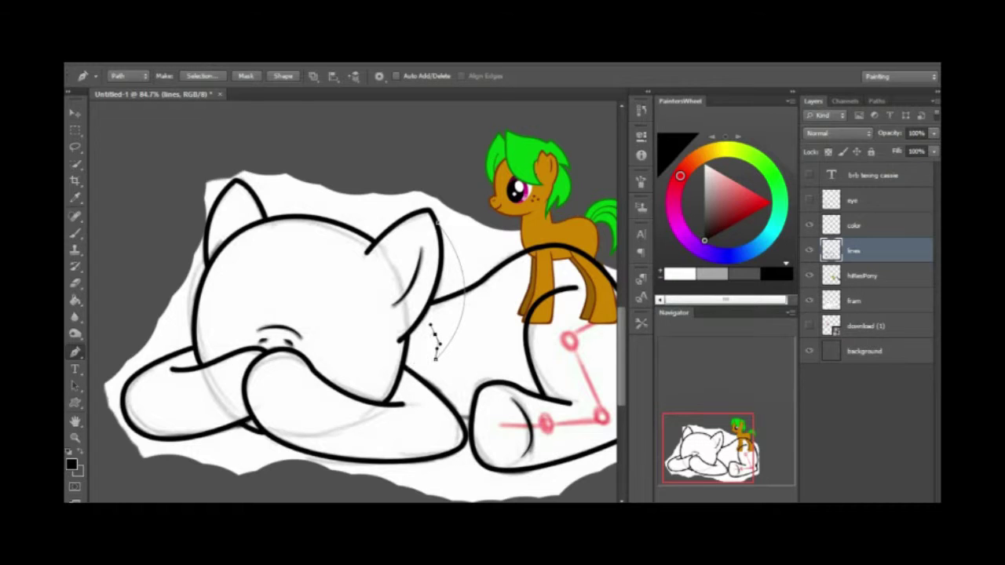
right_click(489, 370)
left_click(538, 172)
left_click(588, 212)
right_click(489, 370)
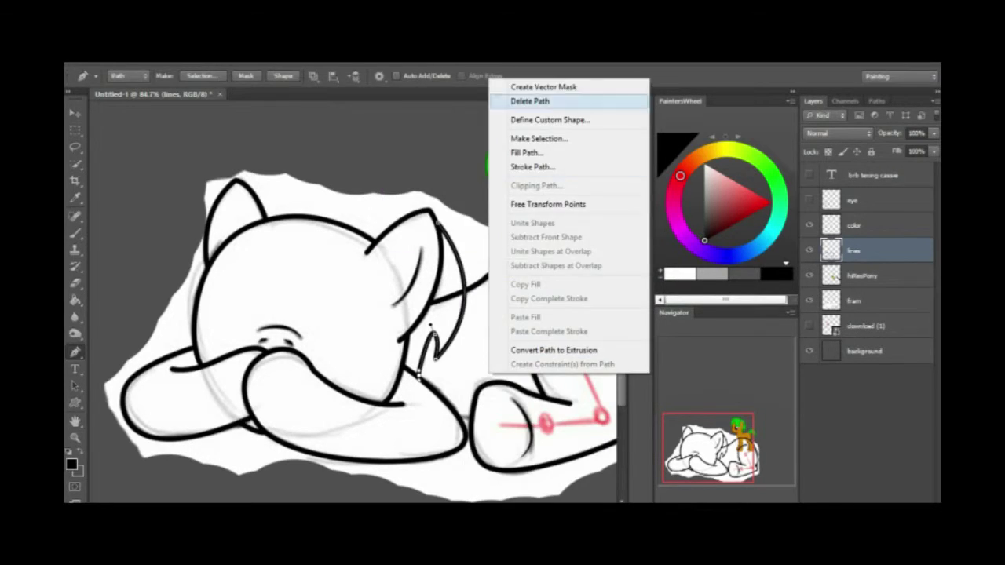
left_click(539, 99)
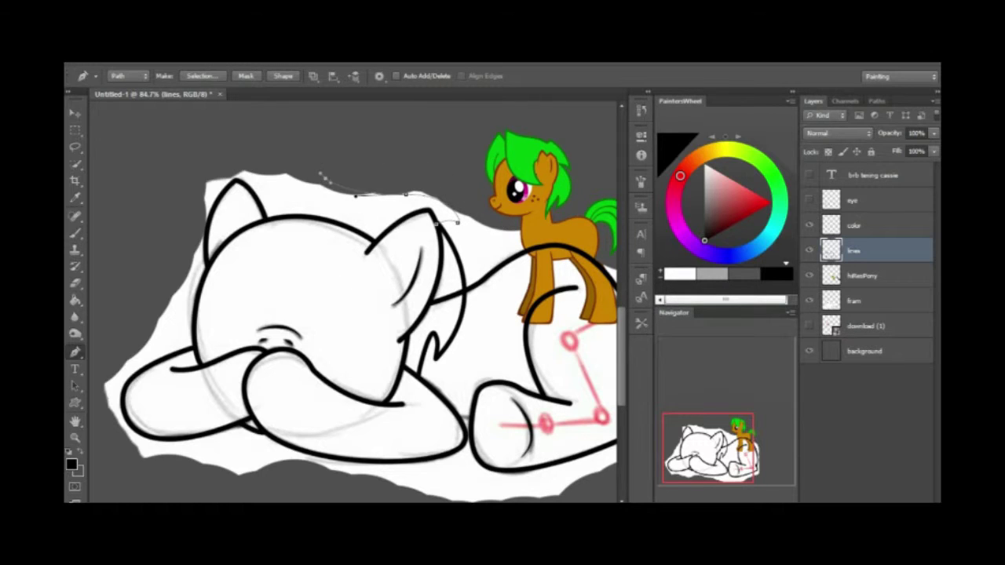
Trace the mane lock curving in front of and over the near ear to a small flick, stroke it in black and delete the path.
left_click_drag(387, 351, 442, 371)
key("ctrl+z")
right_click(358, 148)
left_click(369, 242)
left_click_drag(371, 291, 381, 303)
left_click_drag(355, 204, 384, 176)
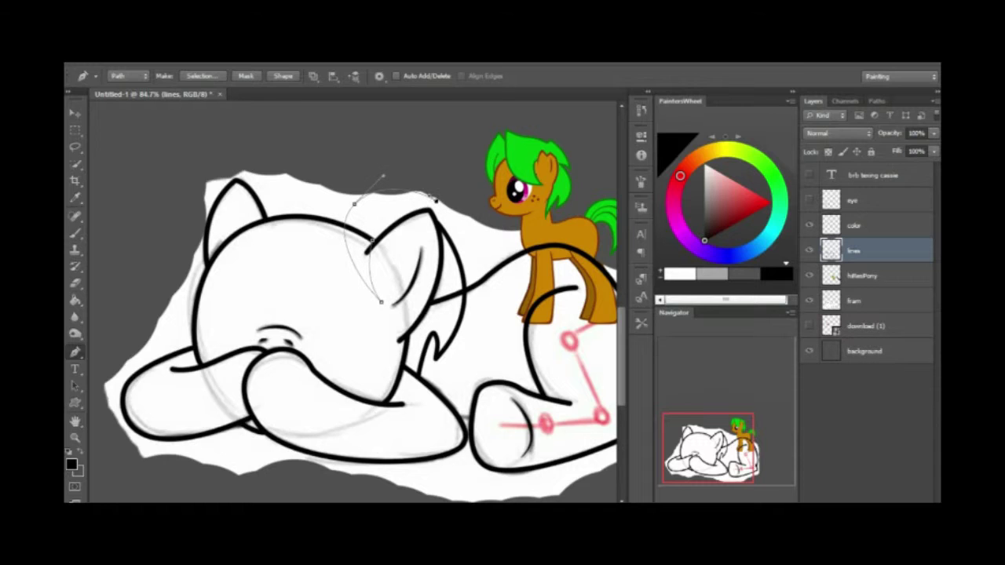
right_click(408, 188)
left_click(448, 269)
right_click(471, 149)
left_click(510, 168)
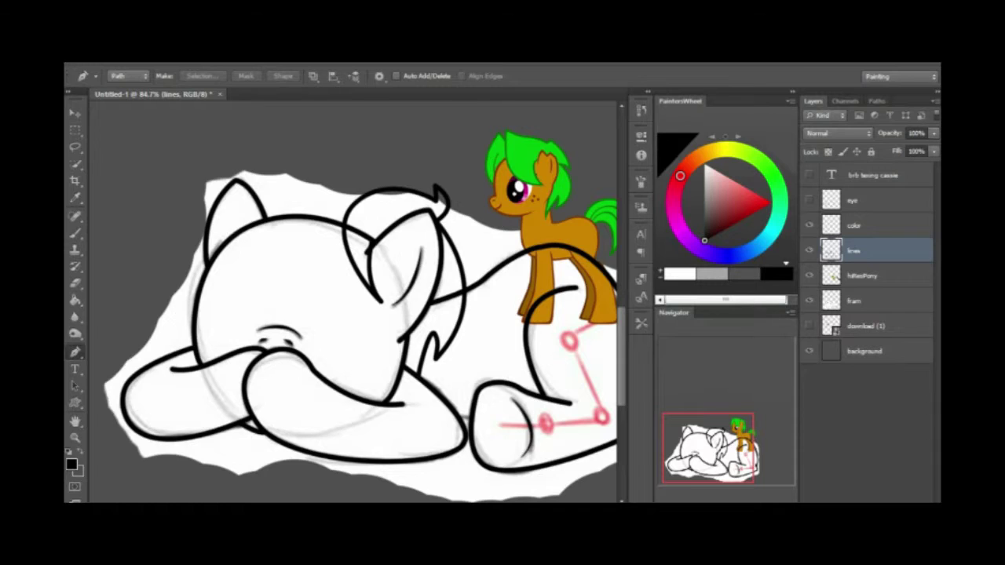
left_click(206, 267)
left_click_drag(283, 203, 297, 154)
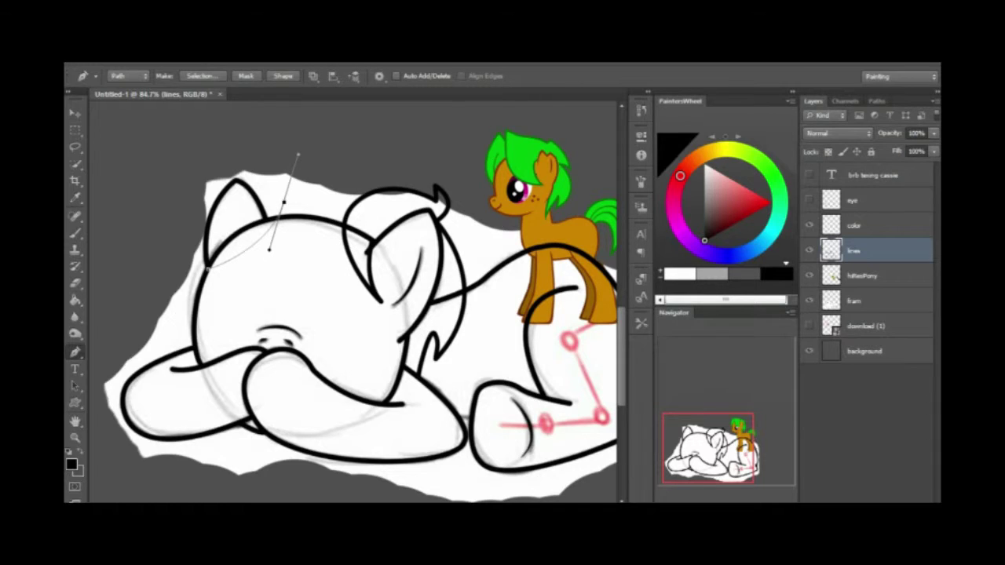
key("Delete")
Trace the mane lock curling from the far ear's tip down to its base, stroke it in black and delete the path.
left_click(218, 266)
mouse_move(279, 219)
left_mouse_down()
mouse_move(280, 177)
mouse_move(307, 111)
left_mouse_up()
key("Delete")
left_click(218, 267)
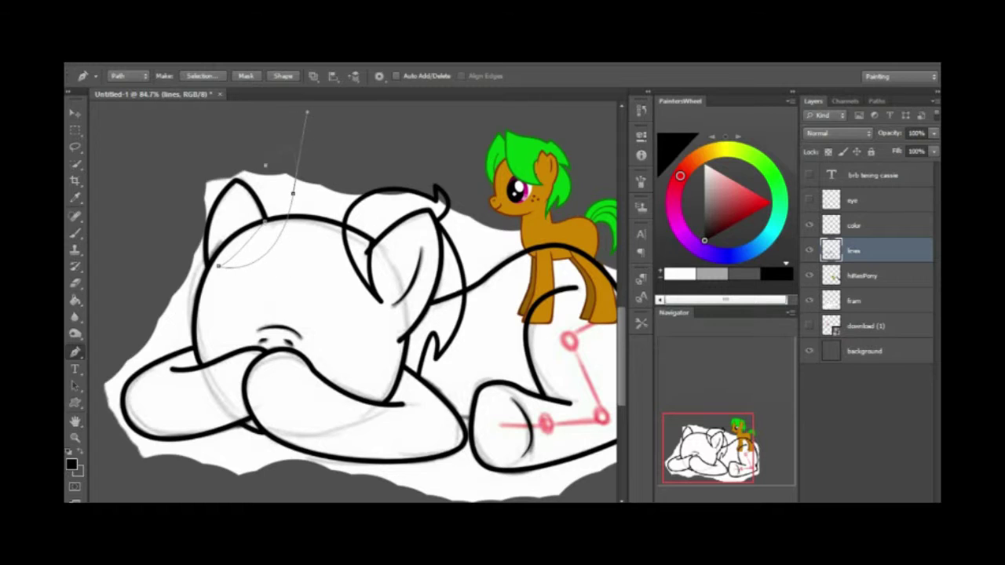
right_click(323, 152)
key("Escape")
left_click_drag(218, 267, 250, 259)
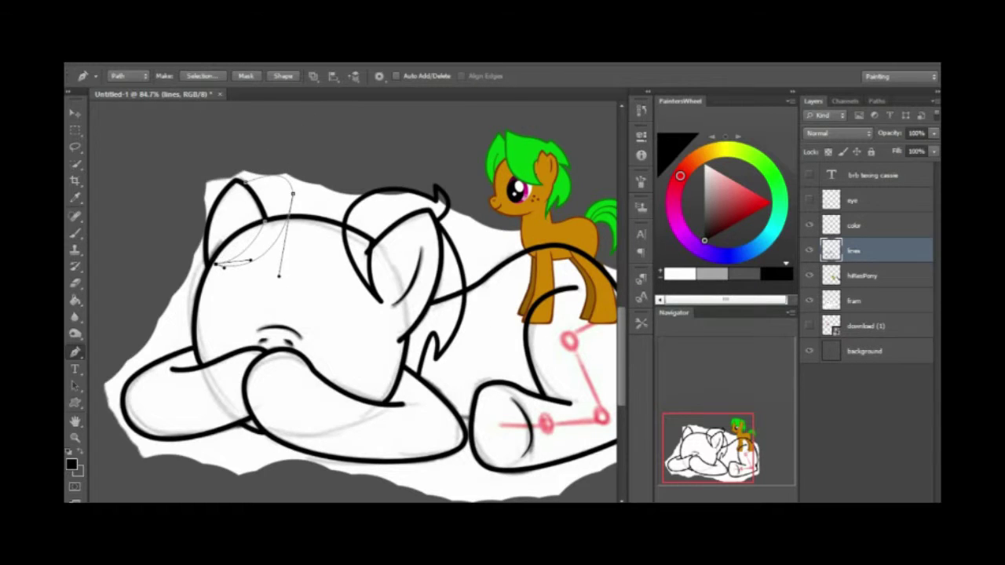
right_click(331, 180)
left_click(392, 269)
left_click(589, 186)
key("Delete")
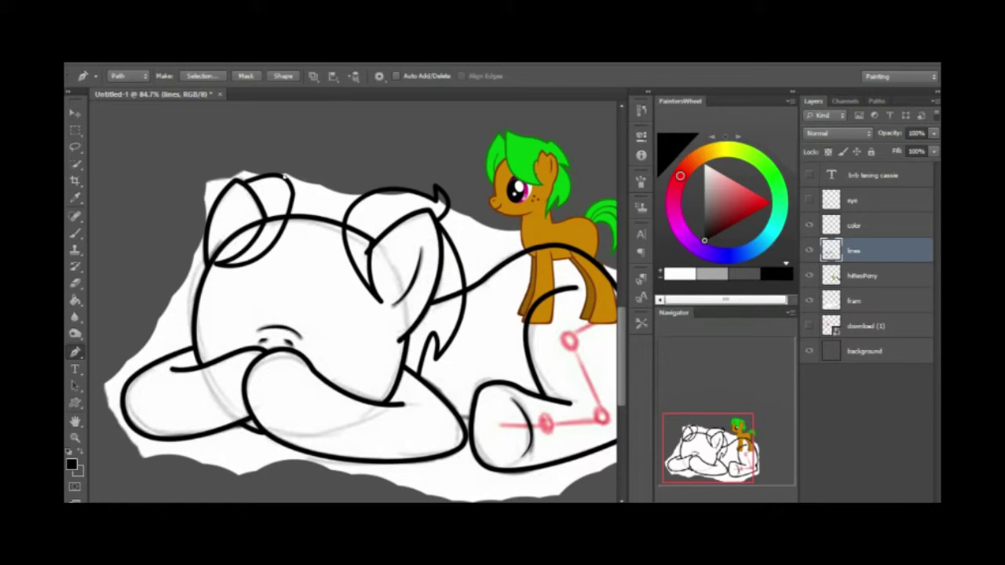
Trace the arc over the top of the head joining the two mane locks, stroke it in black and delete the path.
right_click(349, 146)
right_click(331, 180)
right_click(332, 158)
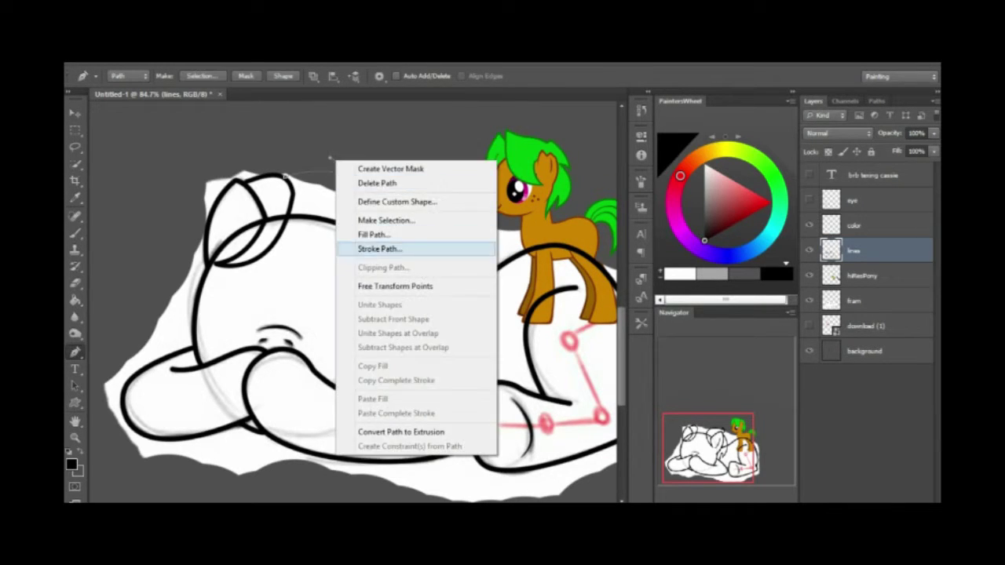
left_click(370, 249)
key("Delete")
Trace the wavy fringe line across the forehead between the mane locks, stroke it in black and delete the path.
left_click_drag(295, 245, 308, 249)
right_click(345, 245)
left_click(369, 305)
left_click(588, 207)
key("Delete")
Erase the head outline and overlapping strokes covered by the mane between the ears.
key("e")
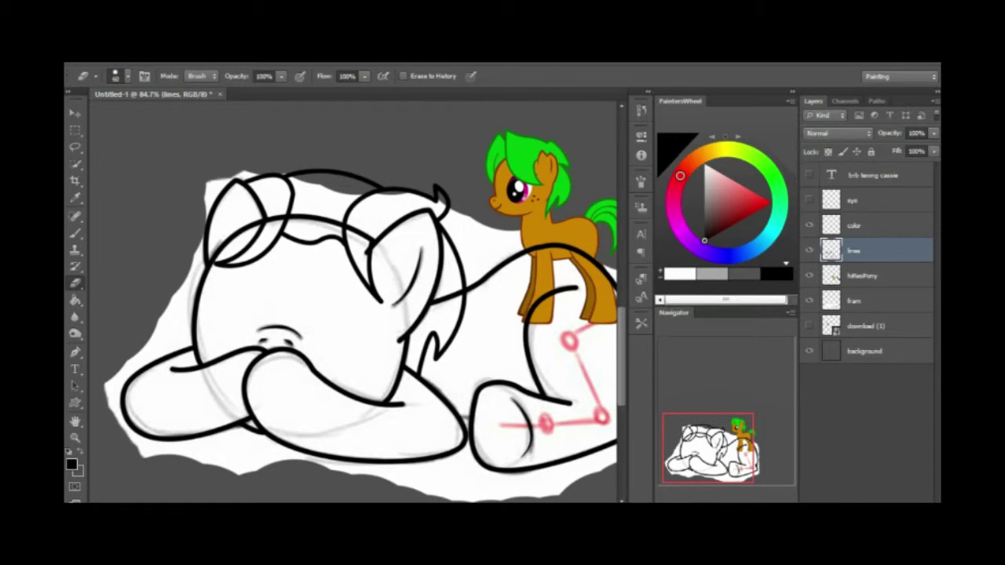
scroll(282, 220, "up", 3)
mouse_move(322, 211)
left_mouse_down()
mouse_move(412, 240)
mouse_move(463, 161)
left_mouse_up()
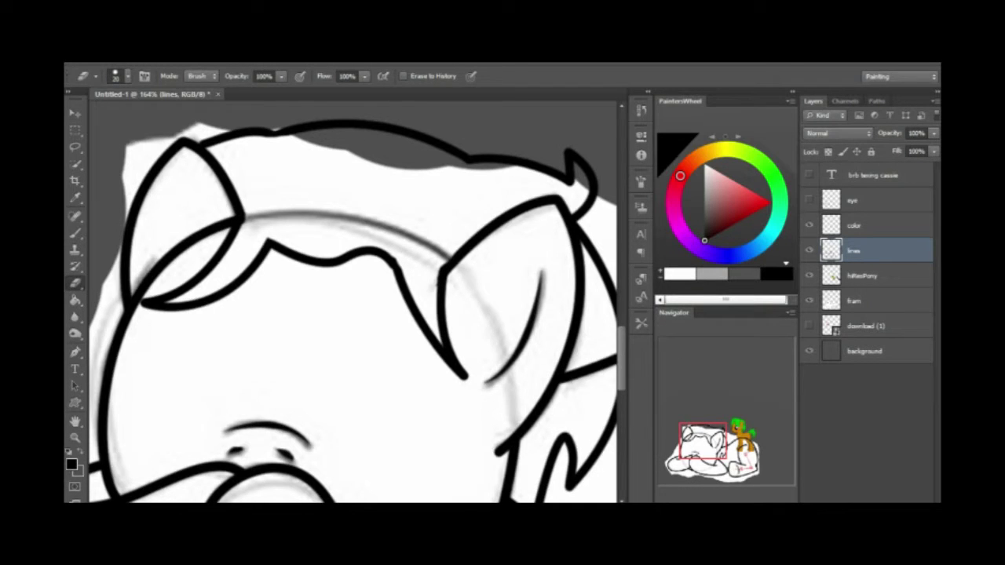
Erase the section of the back line that runs inside the mane strand behind the near ear.
scroll(604, 377, "up", 3)
mouse_move(369, 346)
left_mouse_down()
mouse_move(306, 362)
mouse_move(413, 322)
left_mouse_up()
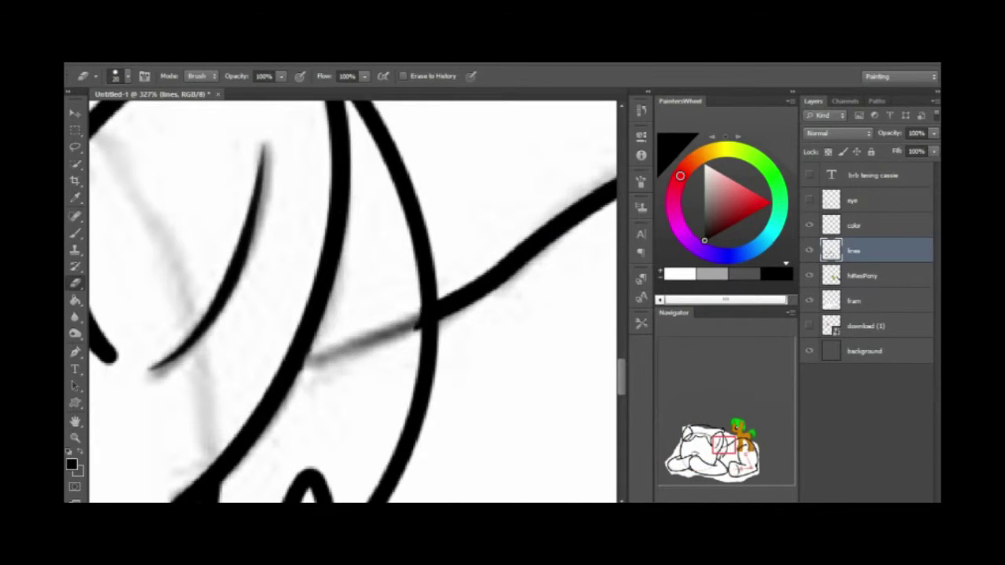
scroll(353, 302, "down", 5)
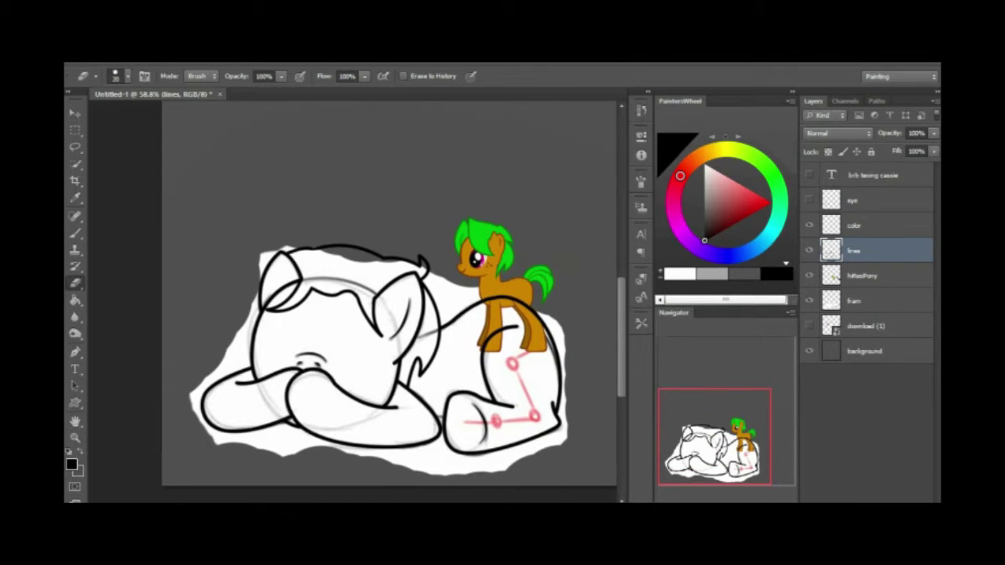
Trace the tail's outer curve from the rump down to a pointed tip and stroke it in black.
key("p")
scroll(353, 302, "up", 2)
left_click(409, 252)
left_click_drag(522, 314, 480, 343)
left_click_drag(397, 310, 515, 192)
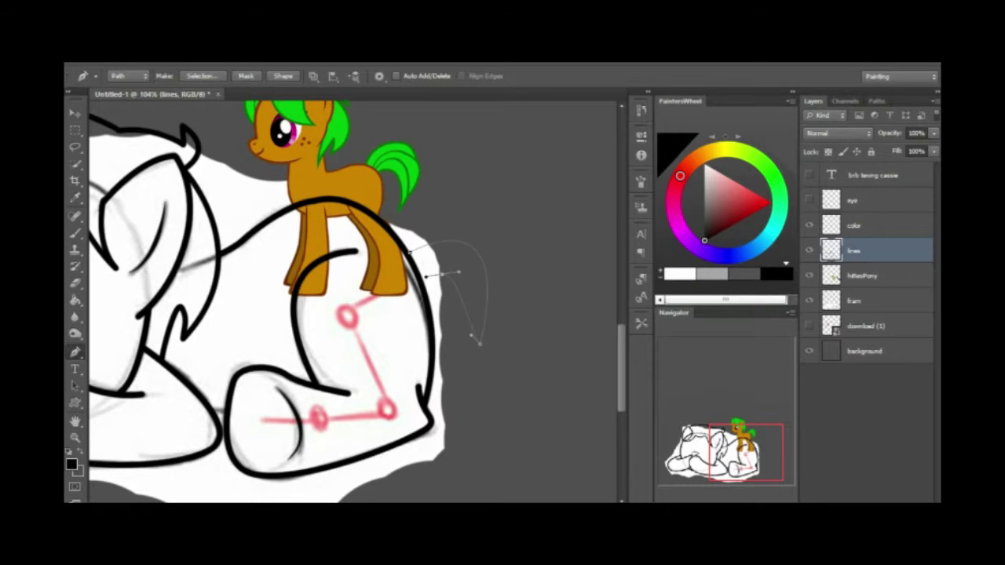
left_click_drag(411, 305, 416, 270)
left_click_drag(453, 350, 517, 210)
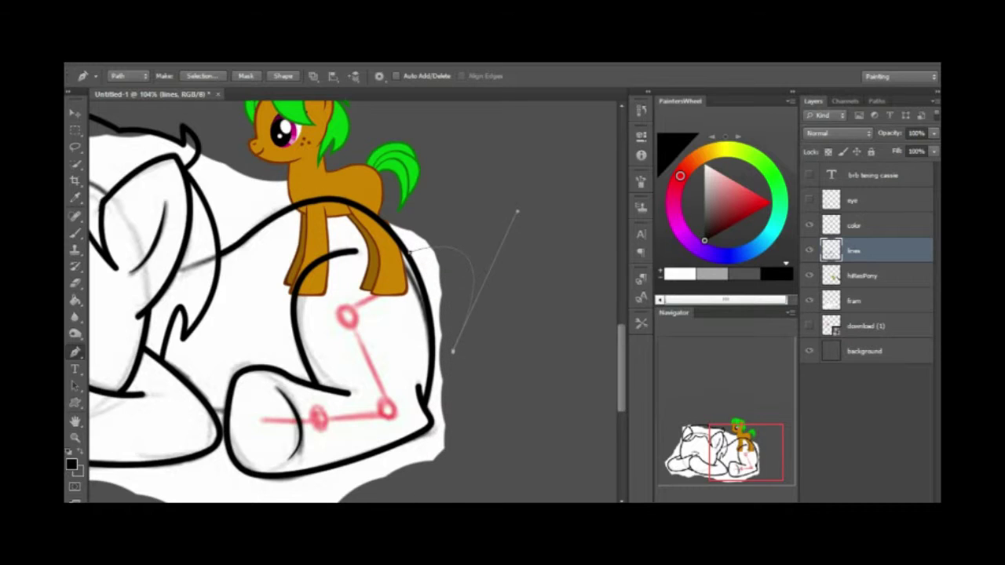
left_click_drag(425, 234, 517, 211)
key("ctrl+z")
key("ctrl+z")
key("Escape")
Trace the tail's inner curve from the rump to the same tip, stroke it in black and delete the path.
scroll(353, 299, "down", 3)
scroll(353, 299, "up", 4)
left_click_drag(483, 373, 577, 164)
right_click(534, 223)
right_click(540, 223)
key("Escape")
scroll(353, 298, "down", 4)
scroll(393, 376, "up", 3)
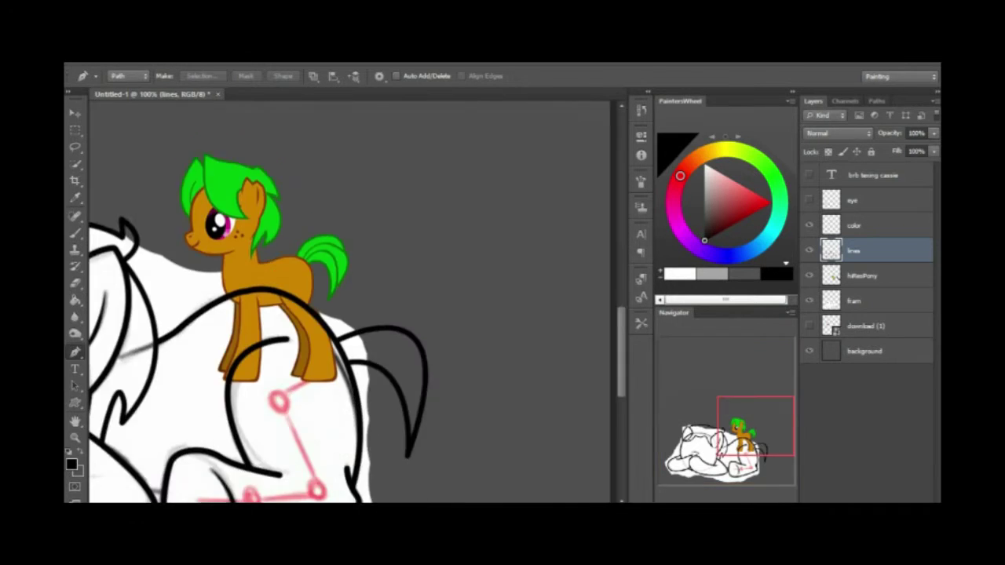
Trace and stroke several thin black hair strands inside the tail, following its curve, with a thinner brush.
key("b")
left_click(114, 75)
key("Return")
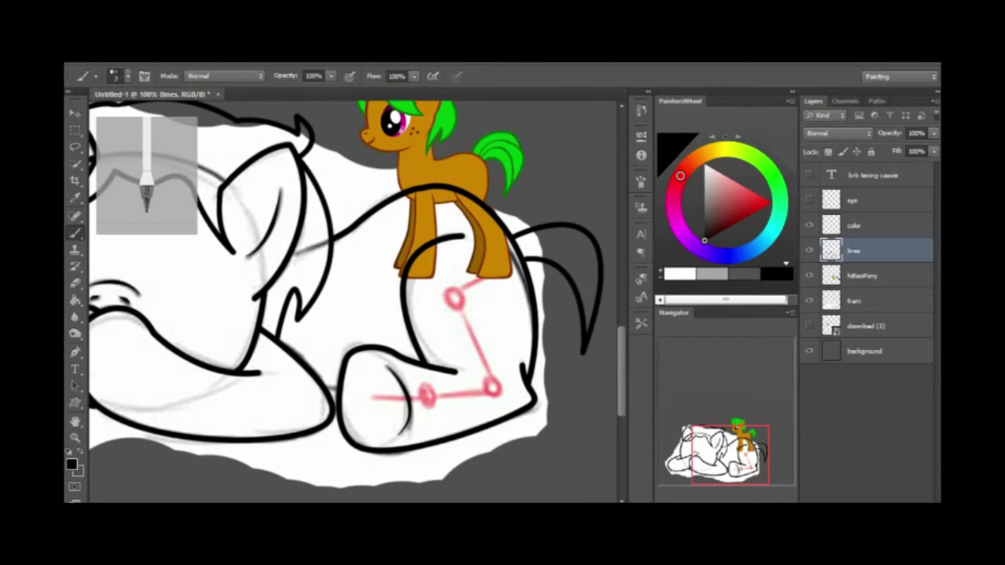
key("p")
scroll(353, 298, "up", 3)
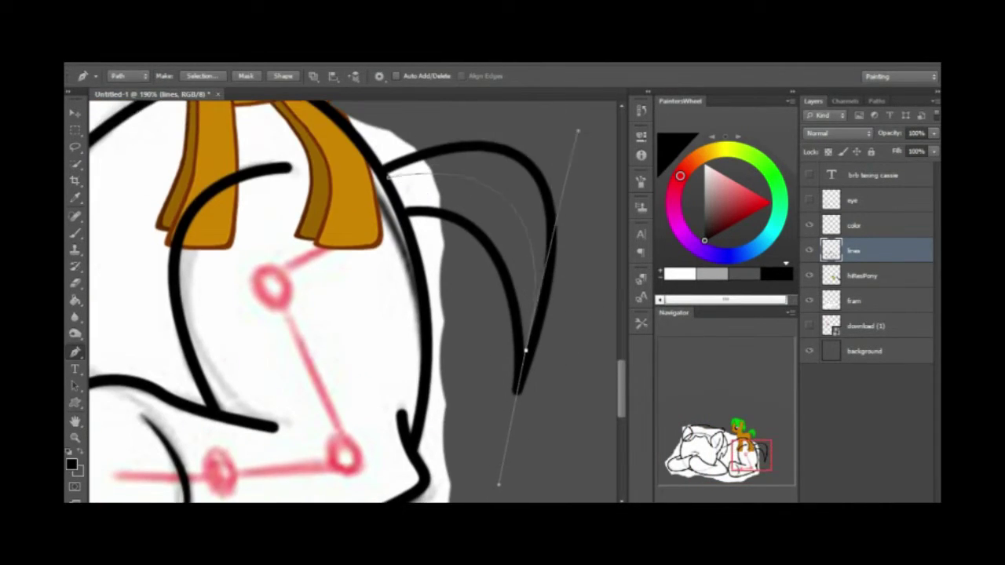
scroll(353, 299, "up", 1)
left_click_drag(576, 152, 591, 110)
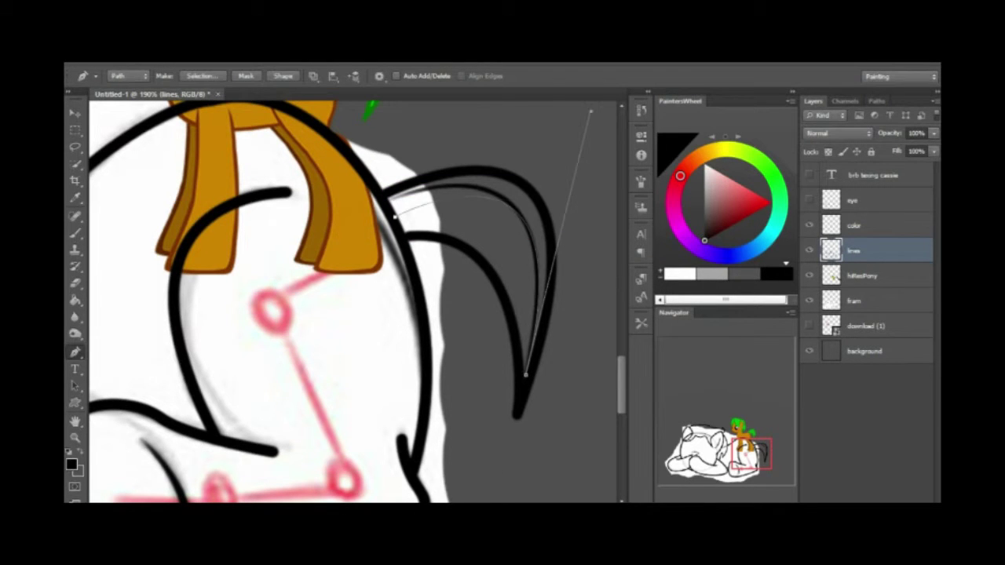
right_click(604, 157)
left_click(652, 245)
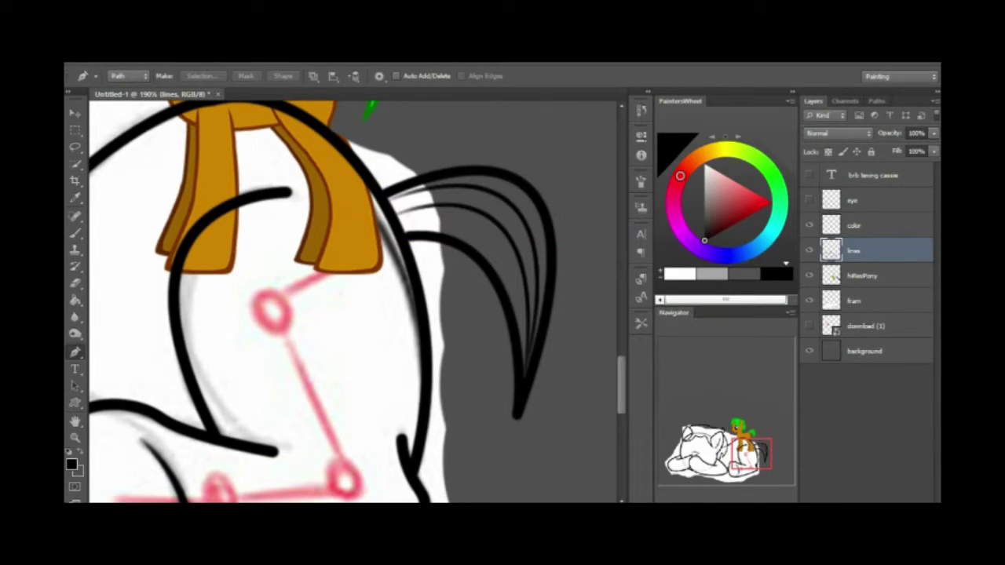
right_click(596, 220)
key("Return")
scroll(354, 298, "down", 5)
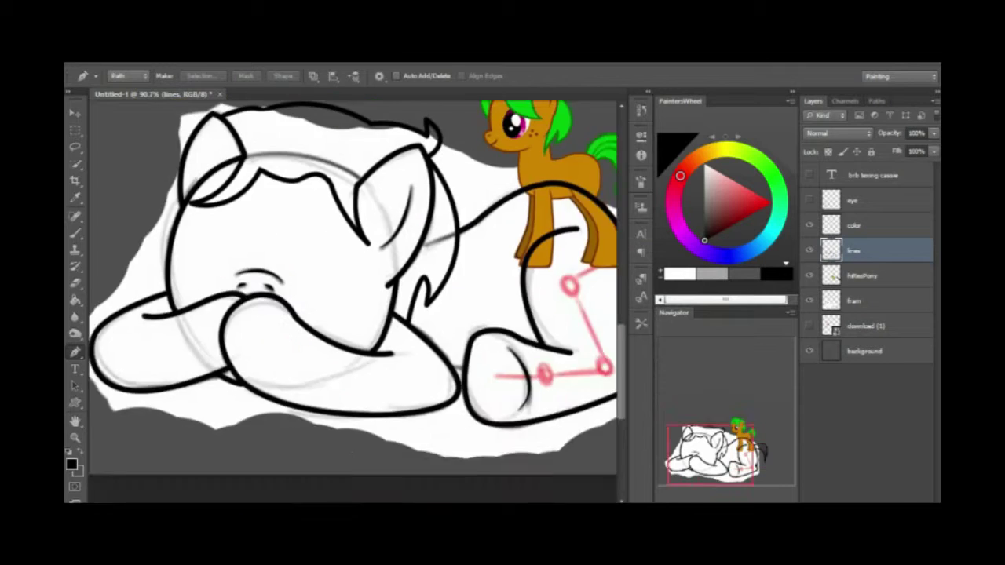
Sample the colored pony's orange coat color and fill the sleeping pony's torso with it on the color layer.
key("g")
left_click(439, 251, "alt")
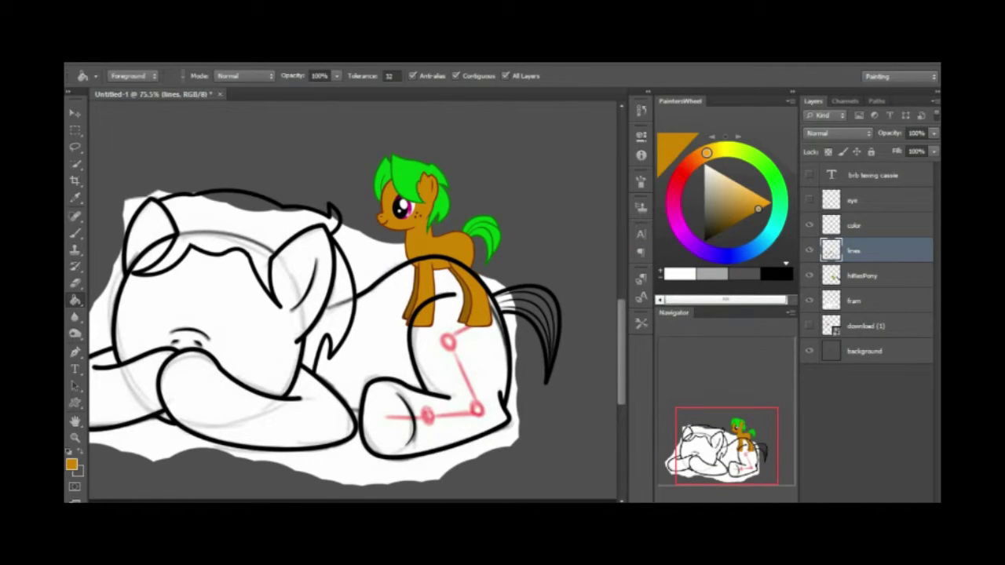
left_click(863, 225)
left_click(369, 333)
Try moving the reference pony away from the sleeping pony and clear the orange torso fill.
key("v")
left_click(864, 276)
left_click_drag(492, 200, 540, 118)
scroll(353, 303, "up", 1)
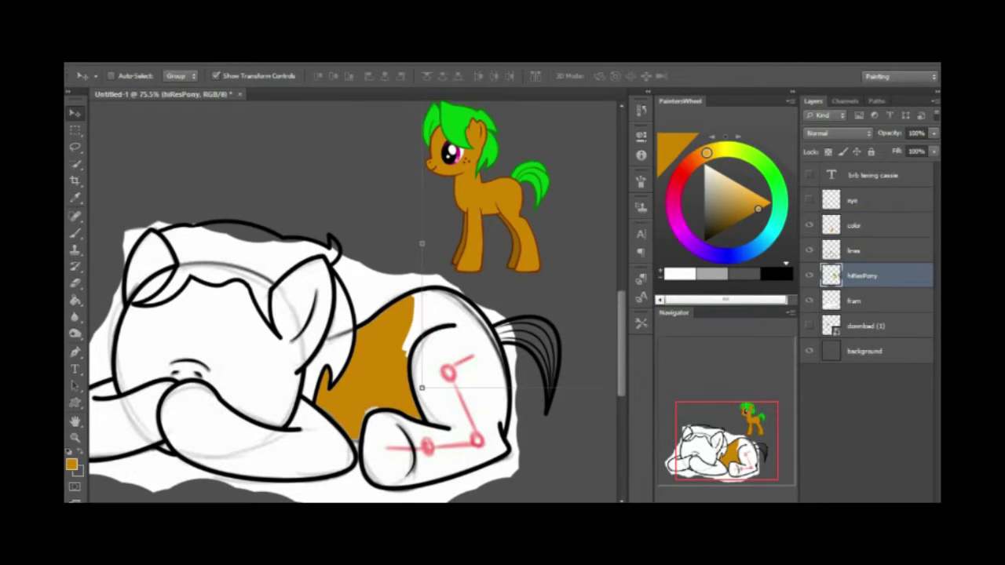
left_click(863, 225)
key("Delete")
Hide the fram sketch layer and move the reference pony up off the sleeping pony's back.
left_click(864, 200)
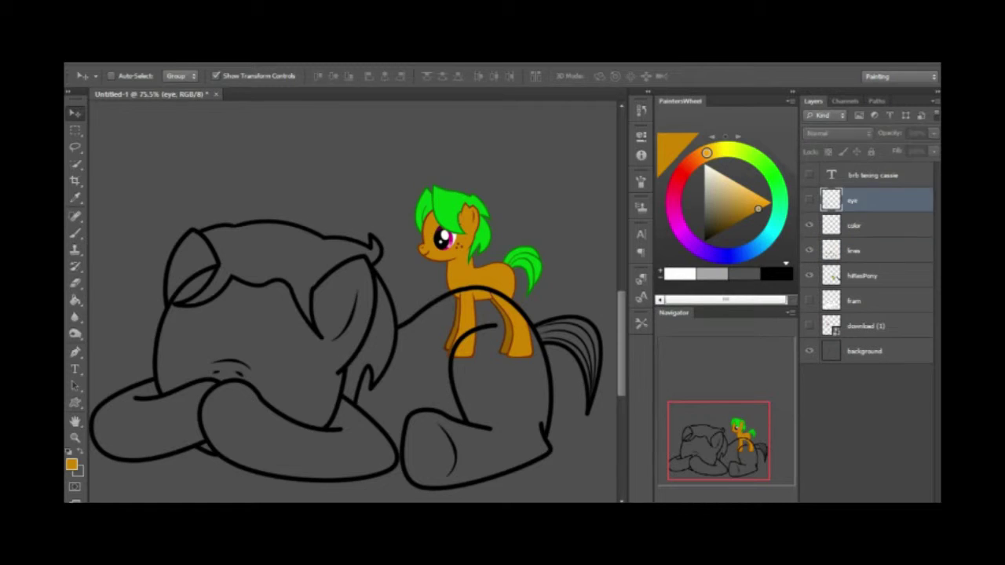
left_click(864, 275)
left_click_drag(486, 188, 509, 161)
Fill the sleeping pony's body, legs and face with the sampled orange on the color layer.
key("g")
left_click(863, 225)
left_click(487, 369)
left_click(299, 440)
left_click(235, 330)
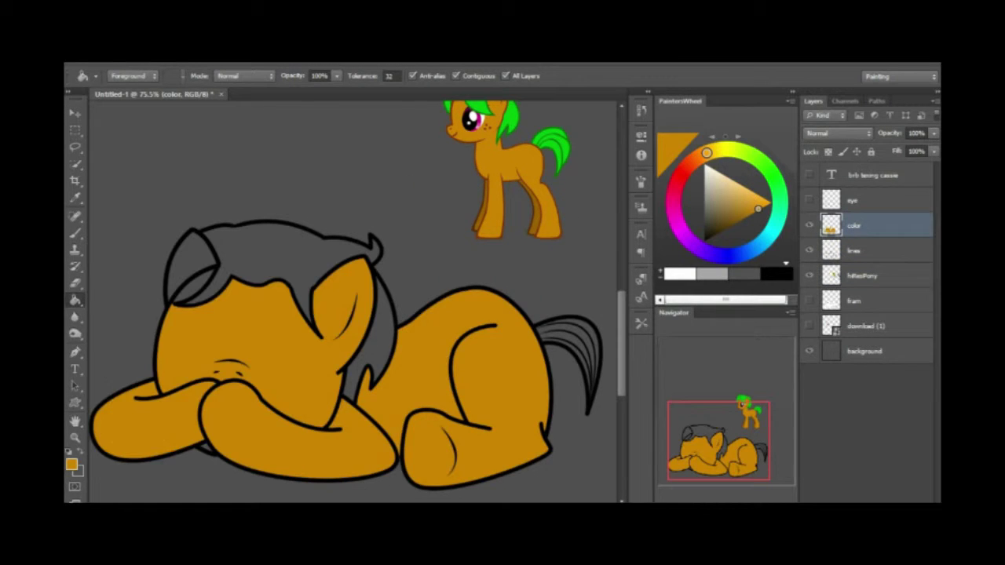
Sample the green from the reference pony's mane and fill the sleeping pony's mane and tail sections with it.
scroll(339, 455, "up", 2)
scroll(354, 302, "down", 2)
left_click(460, 157, "alt")
left_click(225, 301)
left_click(302, 306)
left_click(374, 361)
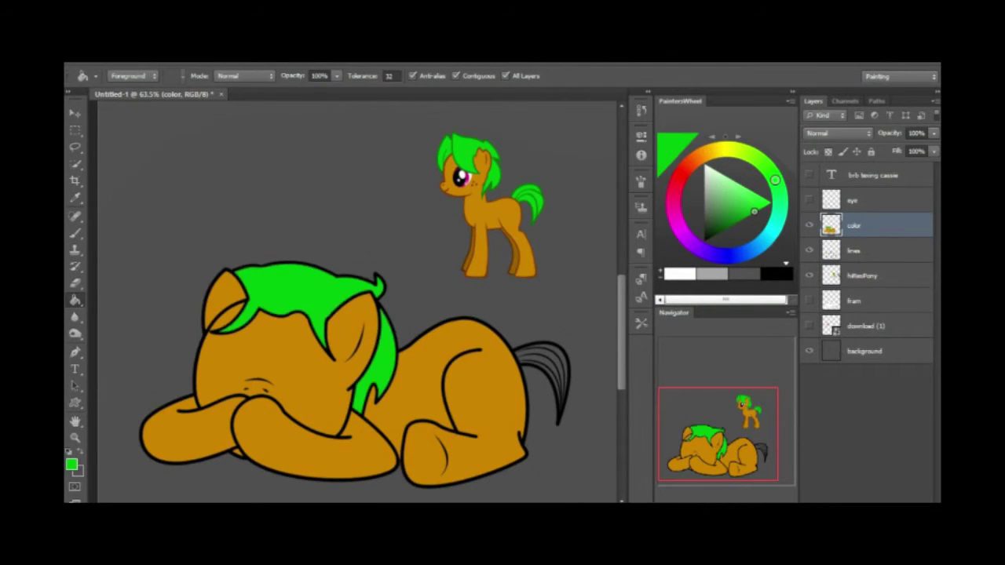
left_click(605, 403)
scroll(606, 404, "up", 3)
scroll(353, 302, "down", 3)
Move the color layer below the lines layer and paint green into the gaps at the tail's tip.
key("b")
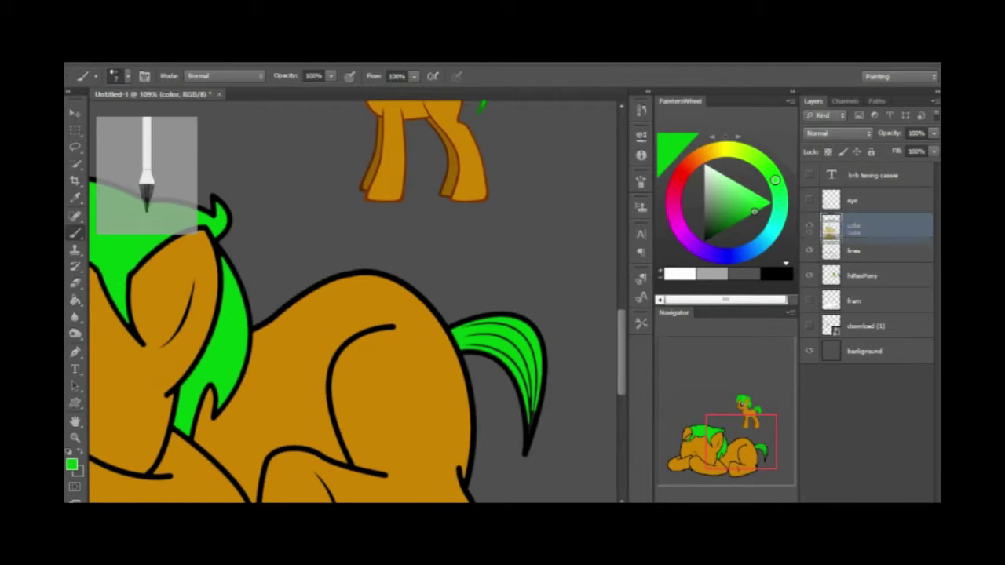
key("ctrl+bracketleft")
scroll(353, 302, "up", 3)
left_click_drag(354, 302, 239, 228)
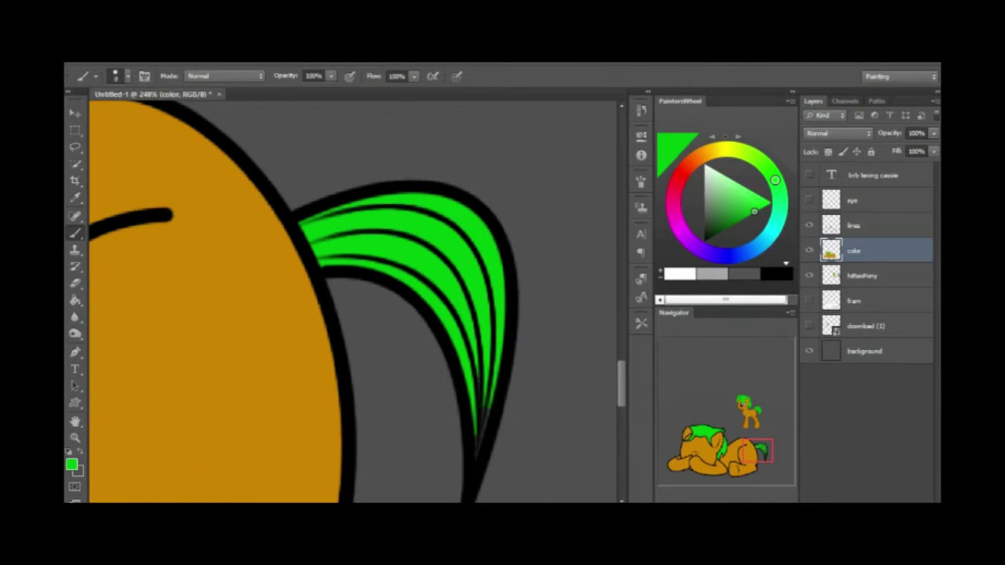
key("ctrl+z")
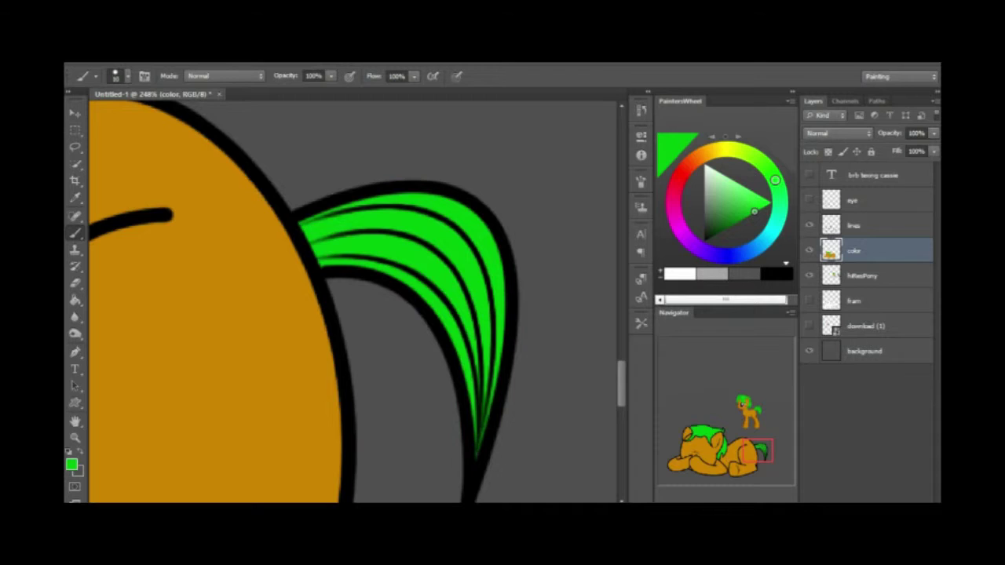
Show the eye layer and add a new layer between the color and lines layers.
key("ctrl+0")
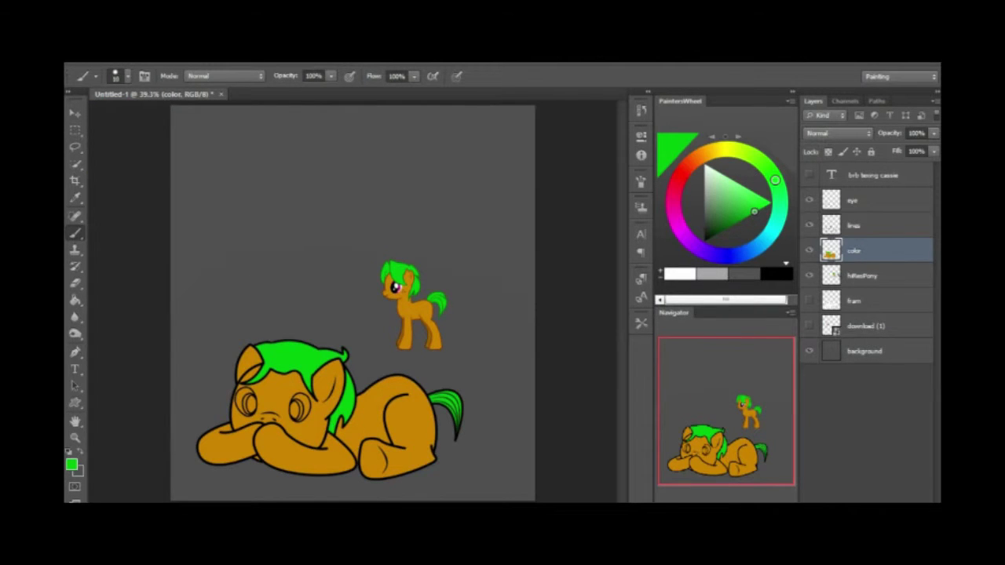
key("ctrl+shift+alt+n")
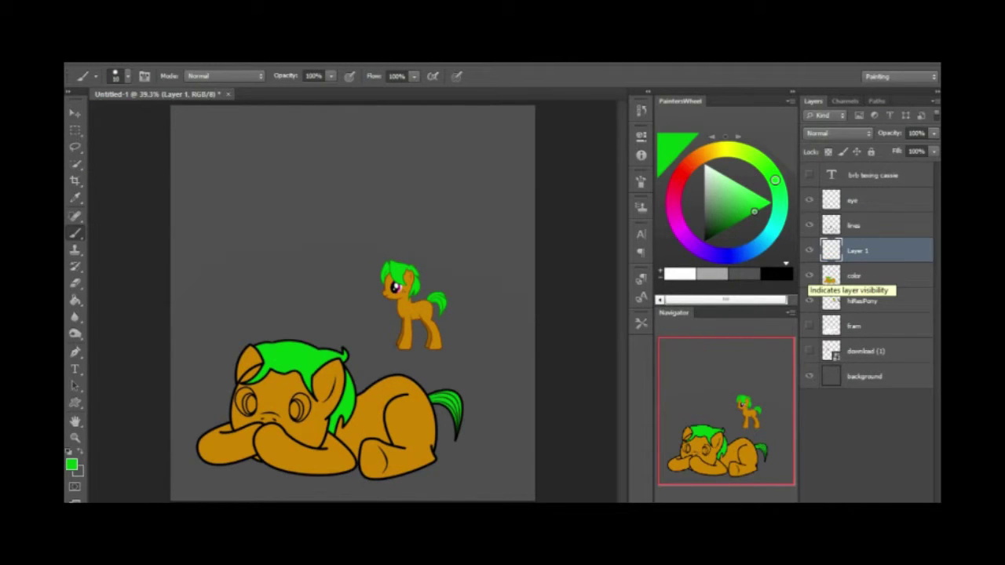
left_click(809, 276)
left_click(809, 276)
left_click(860, 276)
left_click(860, 250)
scroll(329, 409, "up", 3)
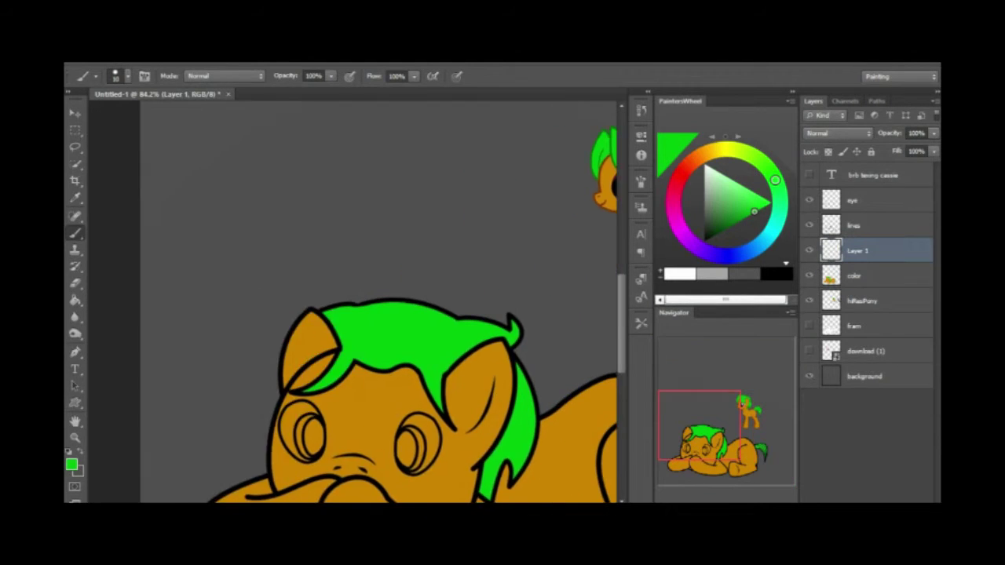
Fill the eyes on the new layer with white eyeballs, dark magenta irises and black pupils.
key("g")
left_click(363, 310)
left_click(480, 318)
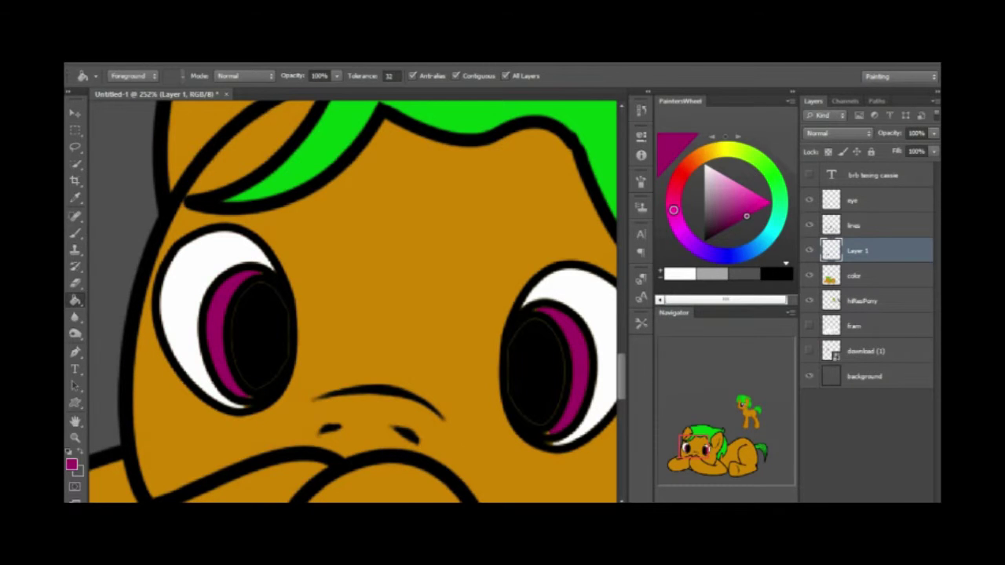
Select the left iris and shade it from dark magenta to lighter pink toward its lower end.
key("b")
left_click(116, 75)
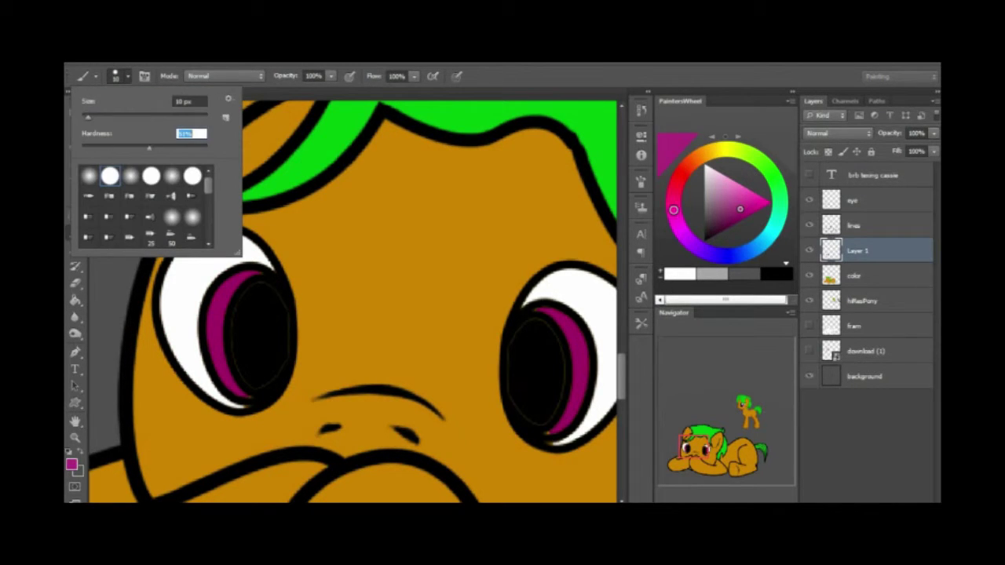
key("Return")
key("w")
left_click(222, 329)
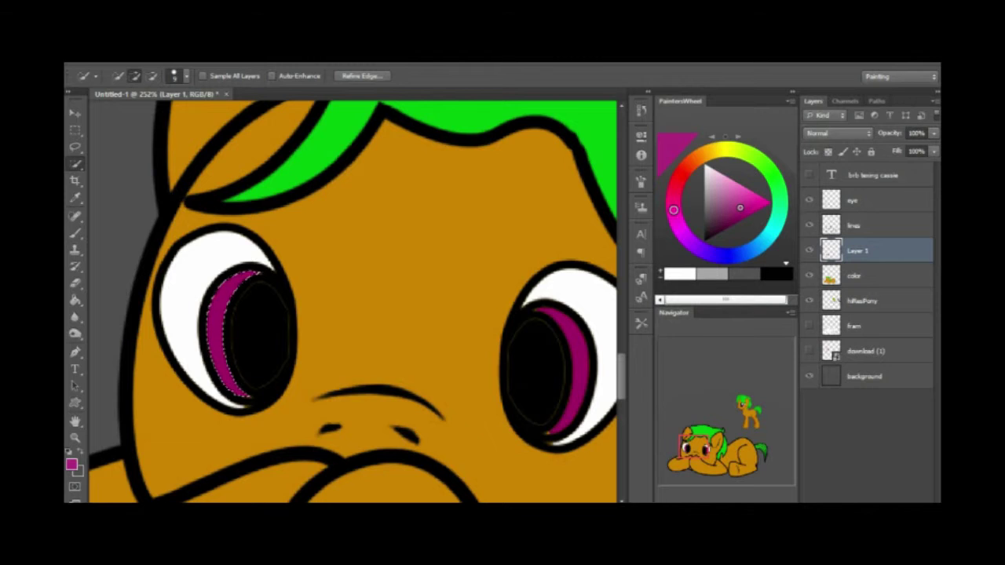
key("b")
left_click_drag(739, 207, 746, 216)
Add the right iris to the selection, shade it lighter pink toward its lower end and deselect.
key("w")
left_click(576, 365, "shift")
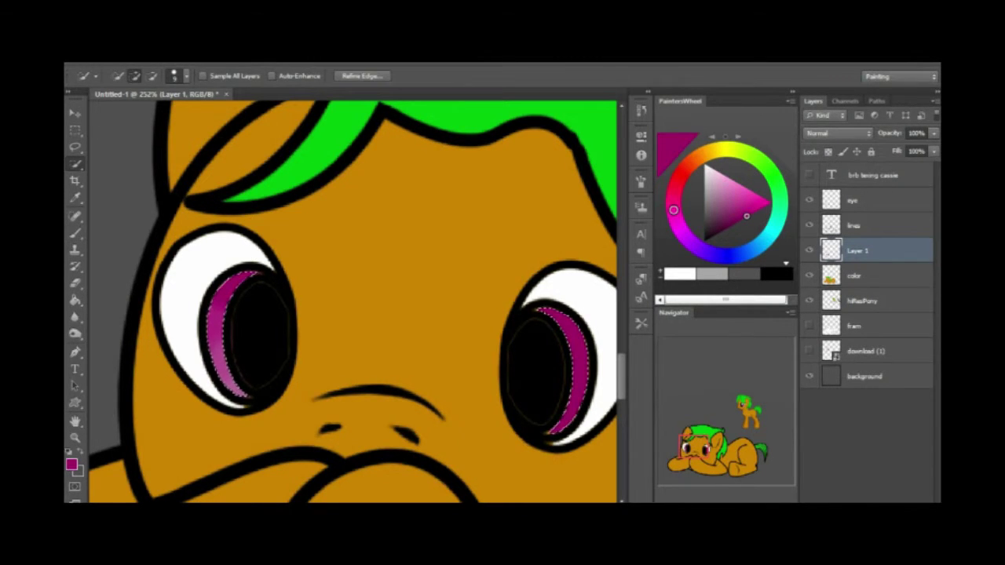
key("b")
scroll(573, 361, "down", 1)
left_click(743, 208)
left_click(729, 199)
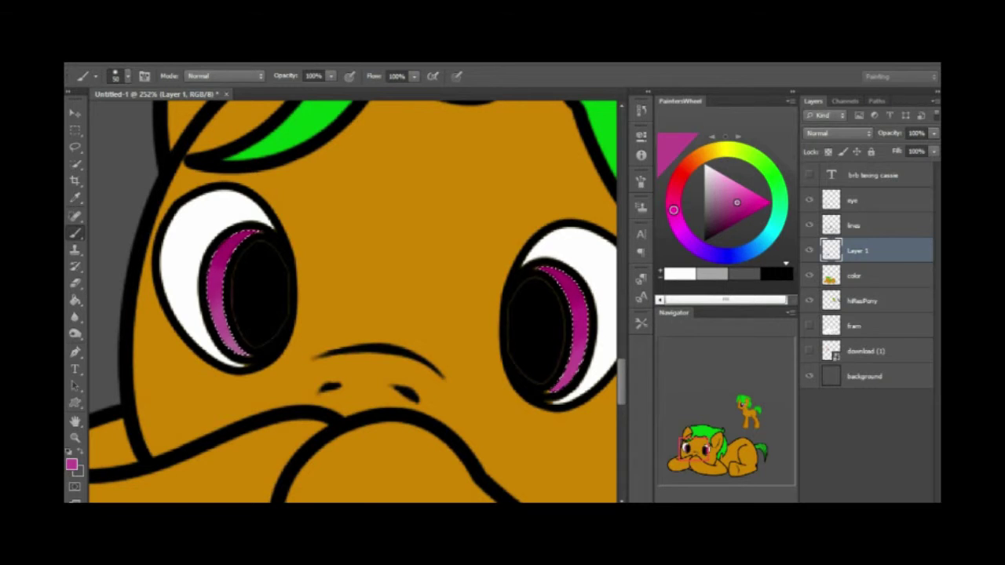
key("alt+s")
key("Return")
Cover the orange gaps at the ends of the irises and eye whites with a small brush in matching magenta and white.
scroll(244, 361, "up", 5)
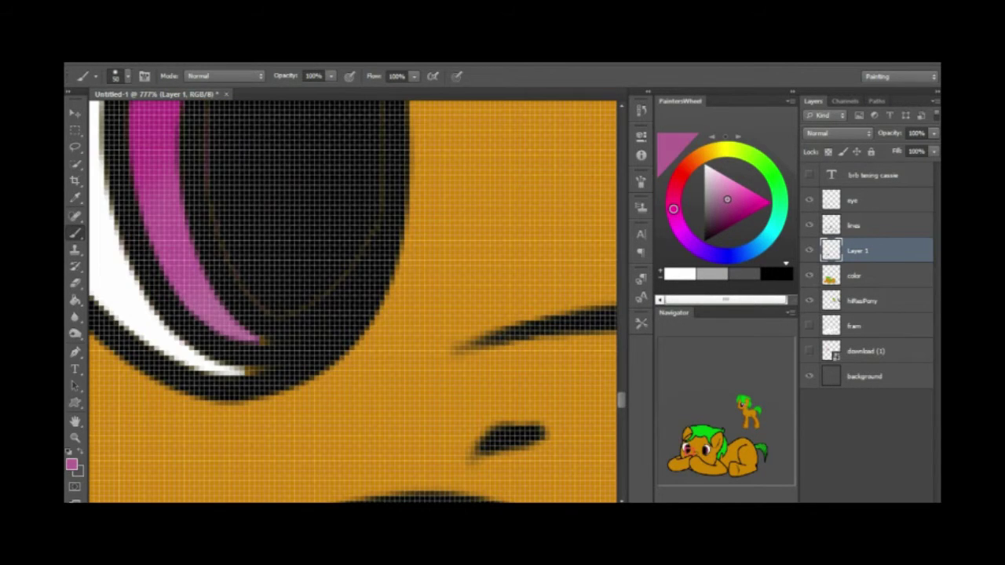
left_click(116, 75)
double_click(111, 176)
scroll(353, 302, "right", 3)
left_click(746, 216)
scroll(353, 302, "right", 8)
scroll(353, 303, "left", 3)
key("x")
scroll(354, 302, "up", 3)
scroll(353, 302, "down", 1)
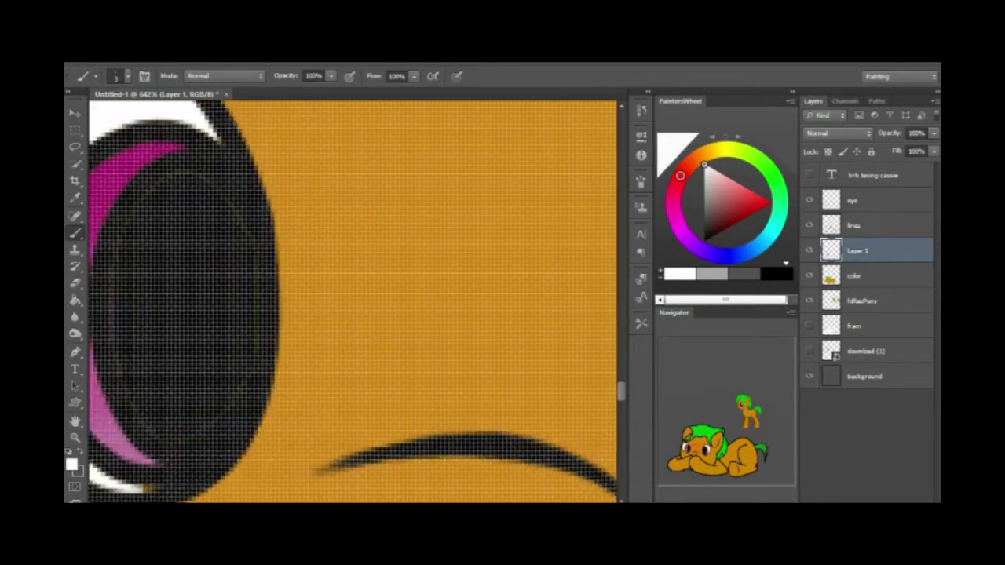
scroll(353, 303, "down", 3)
scroll(353, 302, "left", 2)
Paint over the thin orange outlines left around the pupils in black.
key("d")
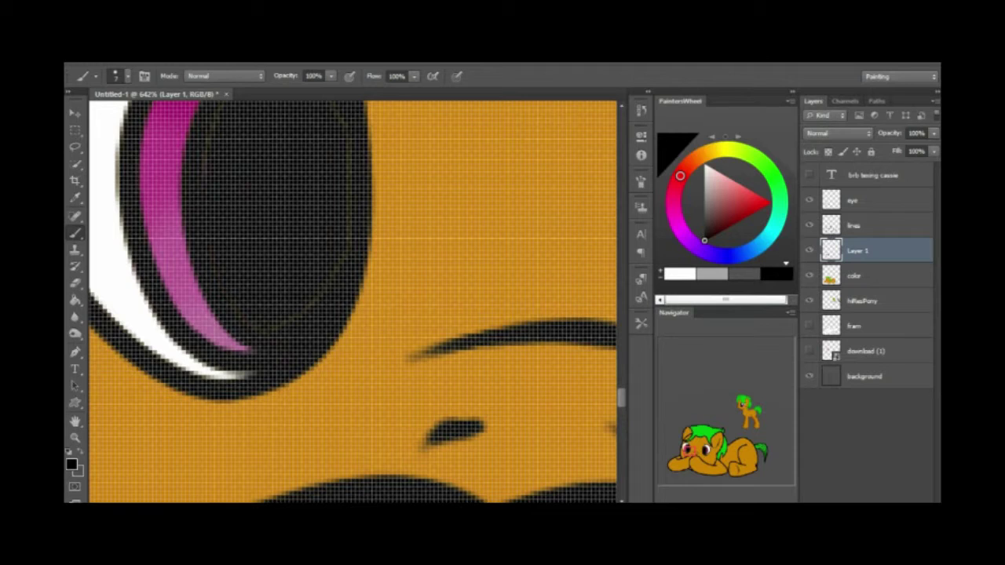
scroll(353, 302, "up", 3)
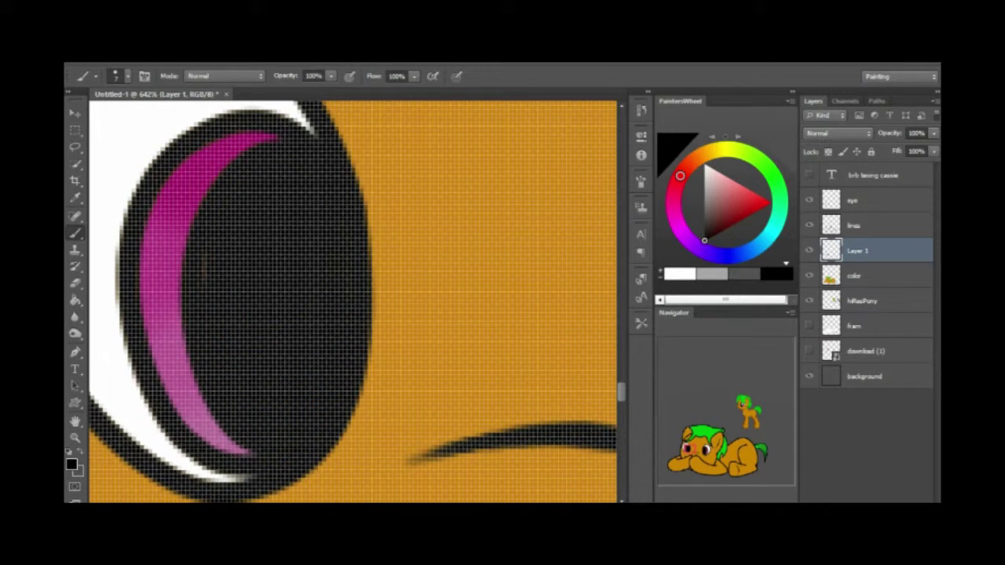
scroll(353, 303, "down", 3)
scroll(403, 337, "up", 5)
scroll(353, 302, "down", 8)
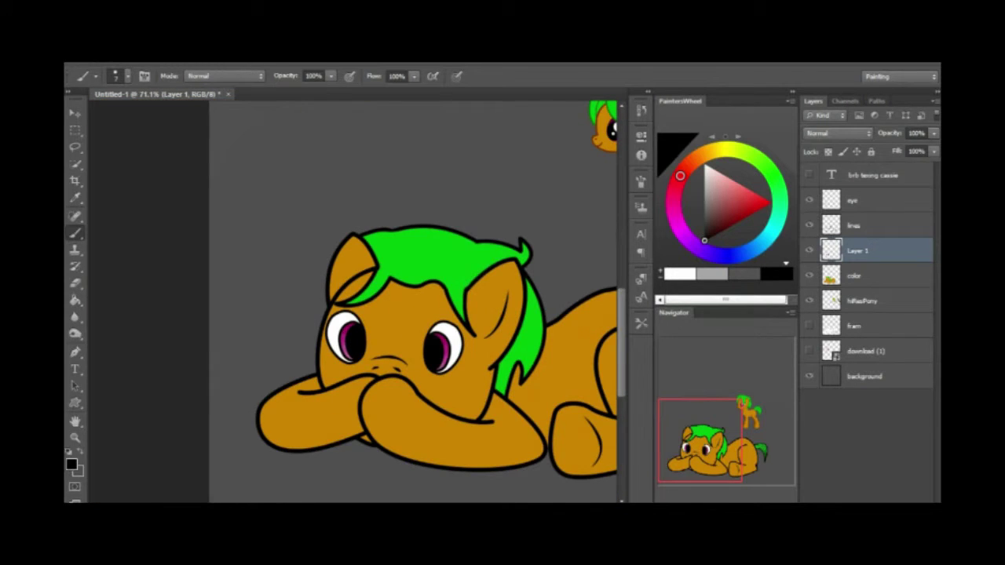
Hide the hiResPony layer and place the determination OC image above the lines layer, scaled down in the canvas's upper left corner.
key("e")
scroll(315, 409, "up", 4)
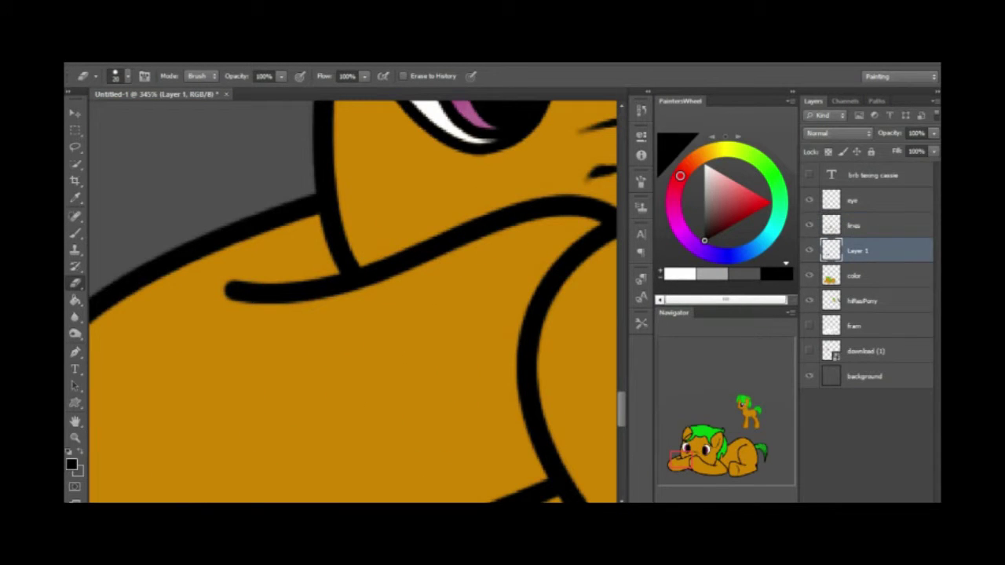
key("alt+bracketright")
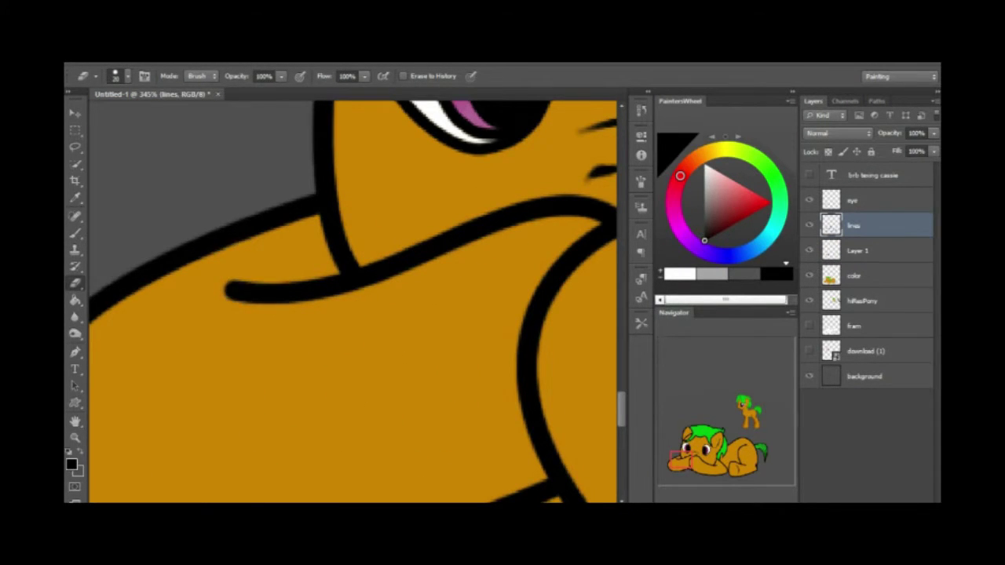
scroll(353, 302, "down", 5)
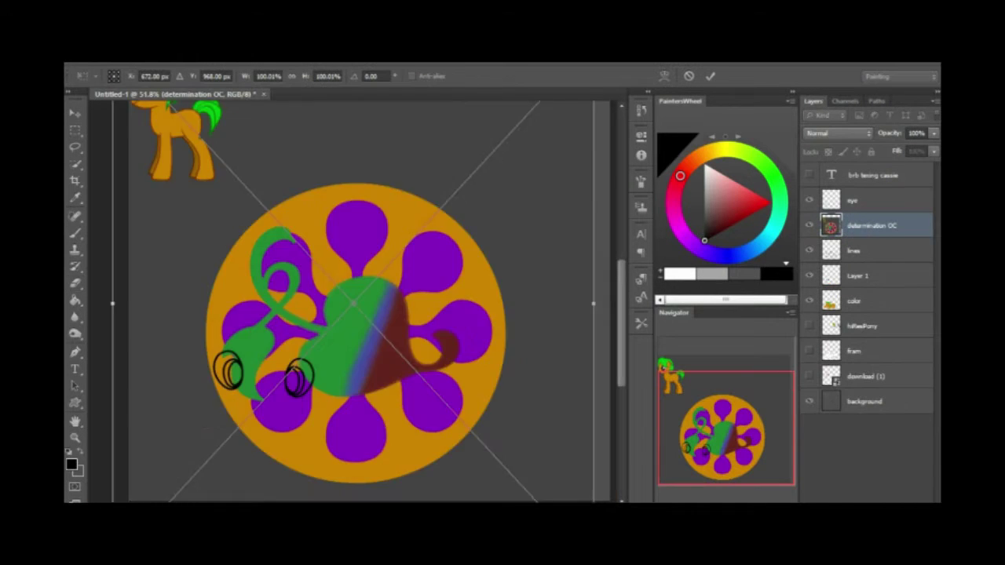
scroll(354, 302, "down", 2)
mouse_move(482, 482)
left_mouse_down()
mouse_move(442, 410)
mouse_move(281, 245)
left_mouse_up()
key("Return")
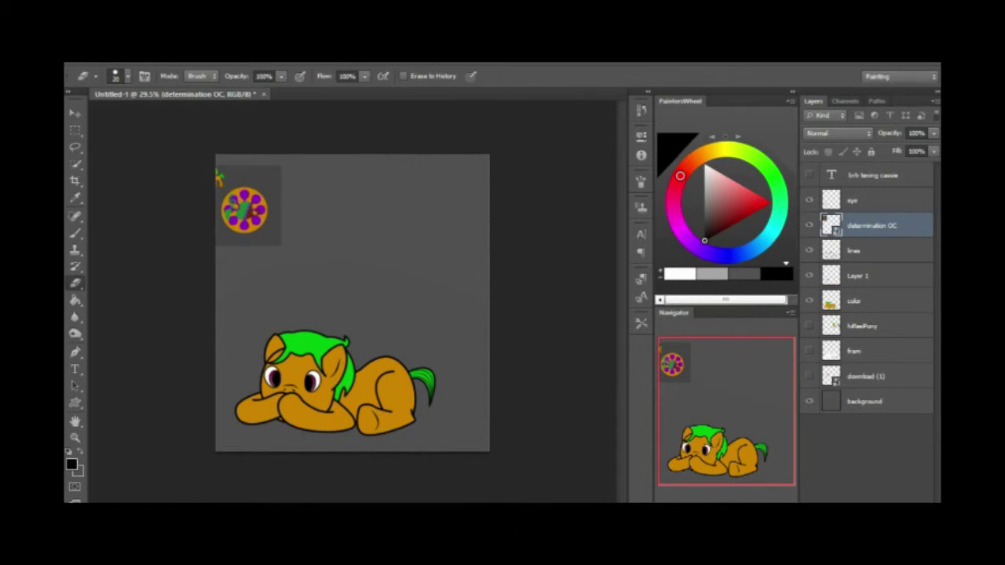
Draw an eight-petal flower custom shape about 619 by 600 px beside the emblem reference.
key("u")
left_click(552, 76)
scroll(542, 137, "down", 2)
scroll(542, 135, "down", 5)
scroll(542, 135, "down", 6)
scroll(542, 135, "down", 4)
double_click(531, 135)
left_click_drag(315, 191, 433, 306)
left_click(560, 76)
left_click(572, 136)
left_click_drag(316, 191, 447, 304)
Set the flower shape's fill to the purple of the emblem reference.
left_click(179, 76)
key("Escape")
key("ctrl+z")
left_click(180, 76)
key("Escape")
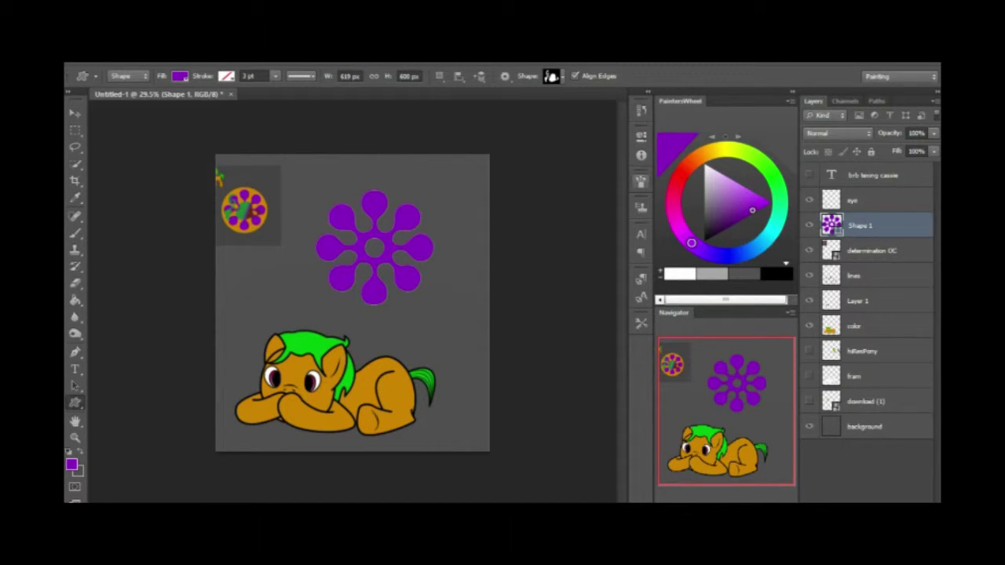
Draw a heart-and-vine custom shape filled with the emblem reference's dark green and place it over the purple flower.
left_click(75, 198)
left_click(310, 349)
left_click(75, 403)
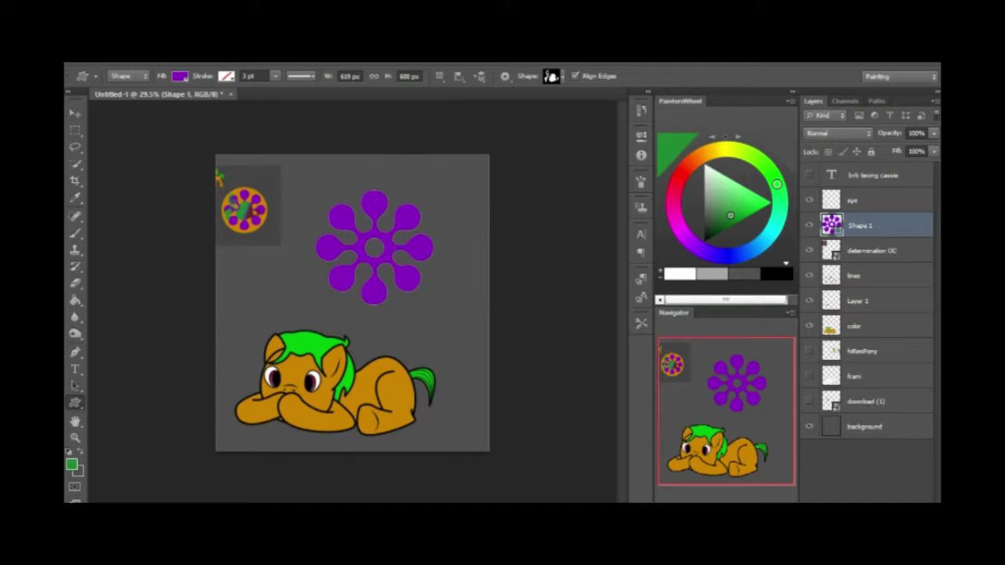
left_click(180, 76)
left_click(133, 151)
key("Escape")
left_click_drag(424, 169, 552, 259)
left_click(180, 76)
left_click(134, 151)
left_click(75, 112)
left_click_drag(388, 179, 287, 205)
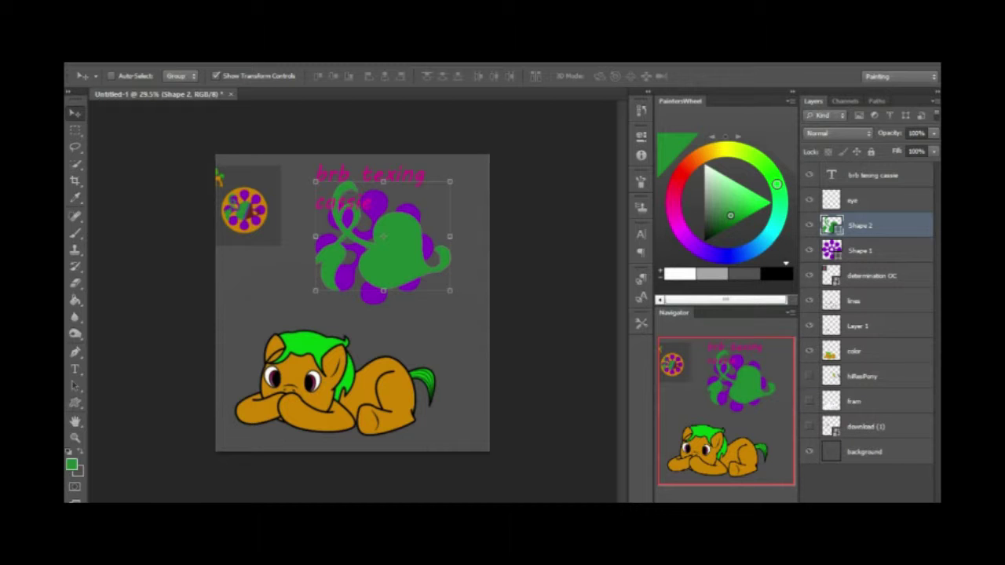
Rasterize the green heart-and-vine shape layer and choose a muted blue as the paint color.
scroll(307, 196, "up", 5)
key("b")
right_click(859, 225)
key("Escape")
right_click(859, 225)
key("Escape")
left_click(724, 256)
scroll(353, 303, "down", 3)
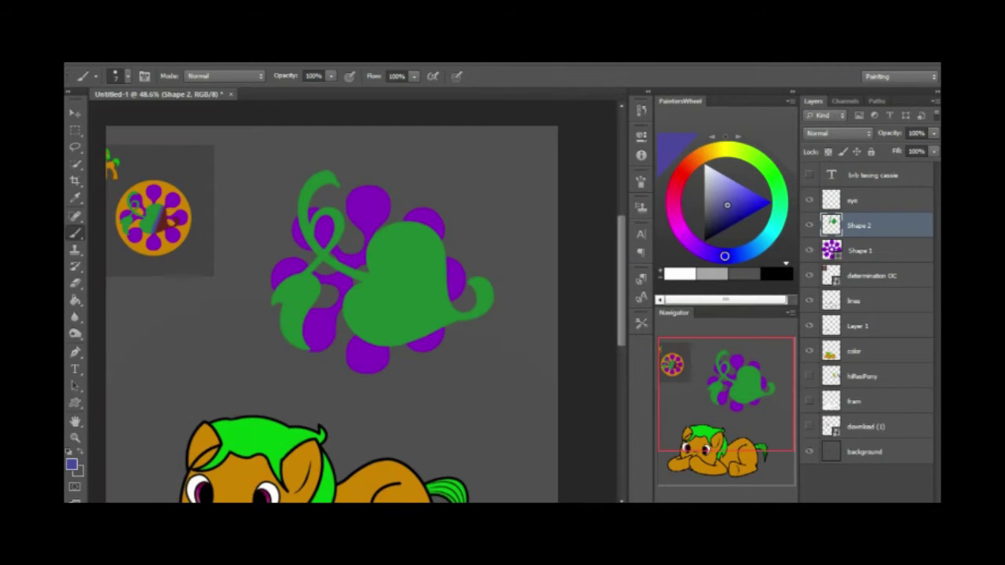
Load the heart-and-vine shape as a selection and paint the heart's right side blue with a soft 250 px brush.
key("i")
left_click(830, 225, "ctrl")
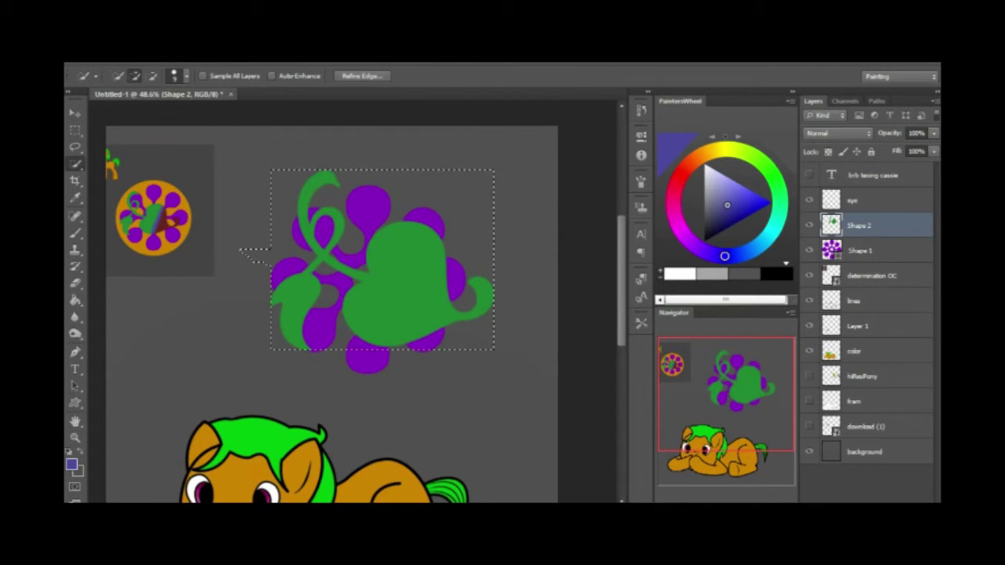
left_click(127, 76)
left_click(89, 176)
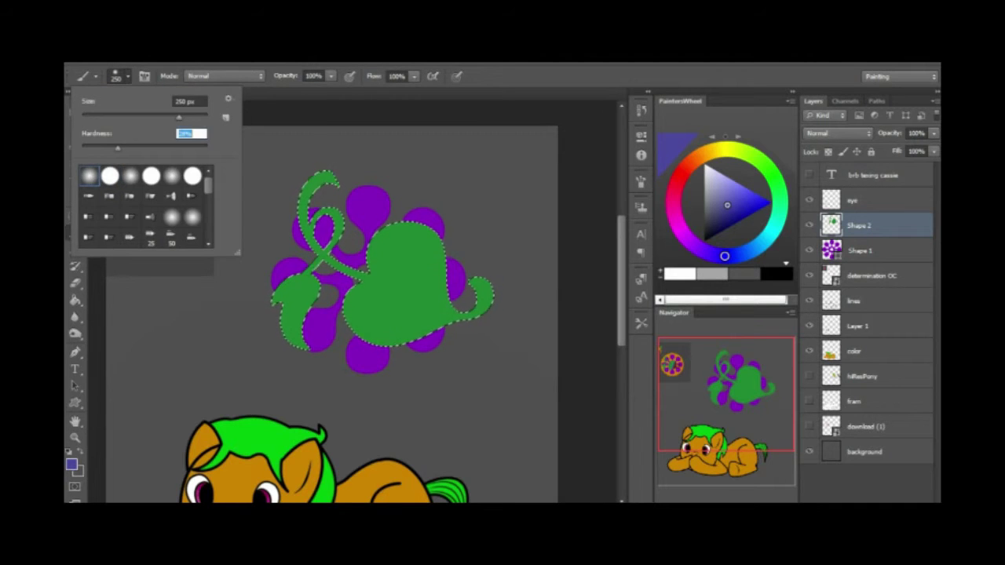
left_click_drag(471, 259, 408, 338)
key("ctrl+z")
key("ctrl+z")
left_click(809, 174)
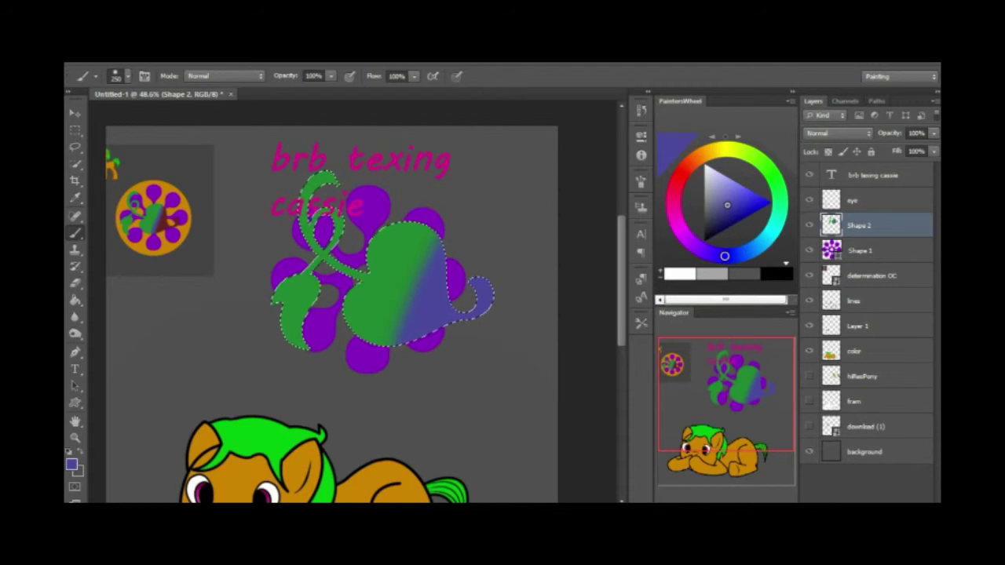
Paint the heart's right tip and curl dark red, and set up the Blur tool for softening the color transitions.
left_click(681, 173)
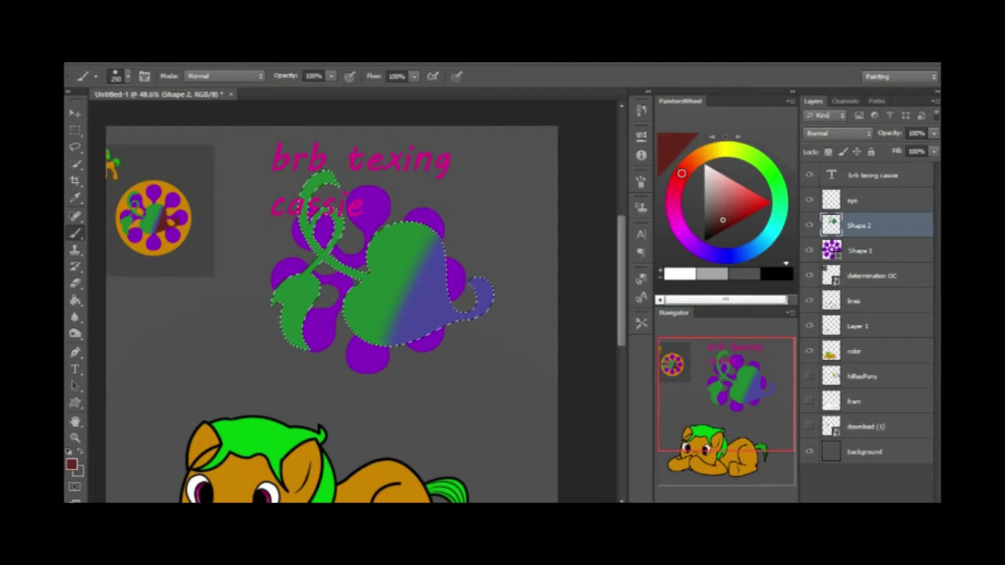
right_click(75, 316)
left_click(138, 325)
scroll(484, 255, "up", 3)
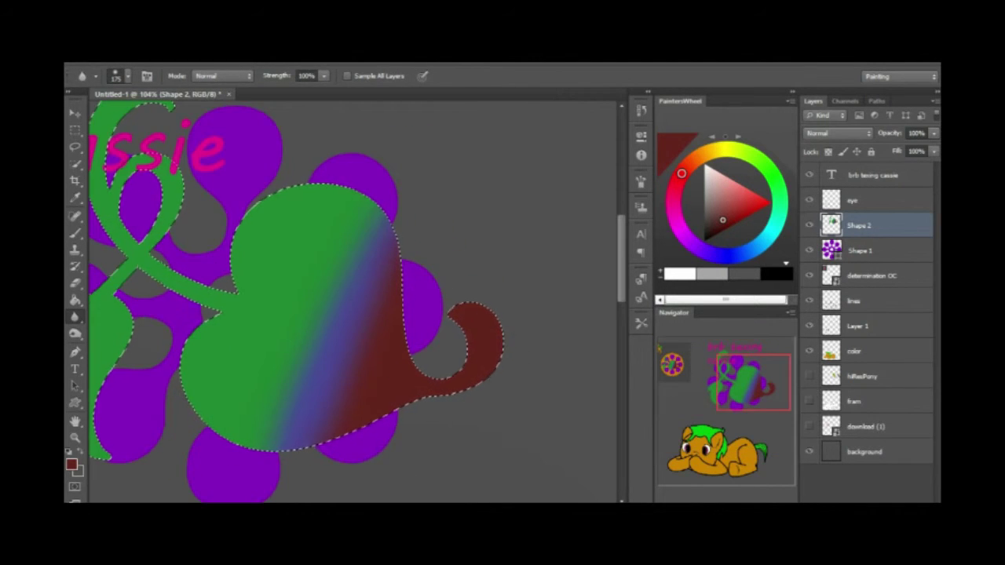
key("ctrl+0")
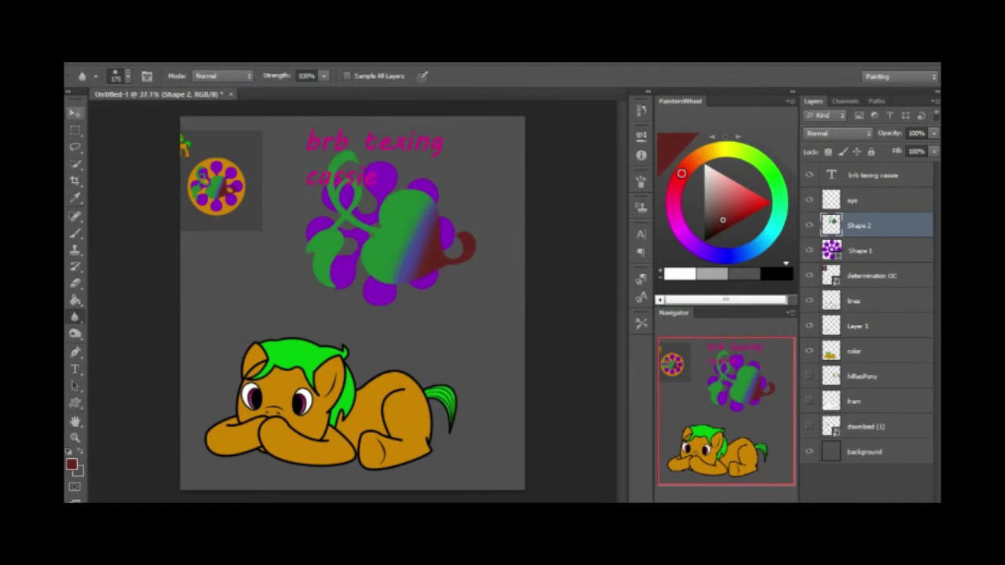
Hide the text note and scale the heart-and-vine shape down to sit over the flower's center.
key("ctrl+t")
left_click(809, 174)
left_click_drag(462, 162, 404, 210)
key("Return")
Rasterize the flower layer, merge the heart-and-vine shape with it and keep the merged emblem above the pony.
right_click(864, 225)
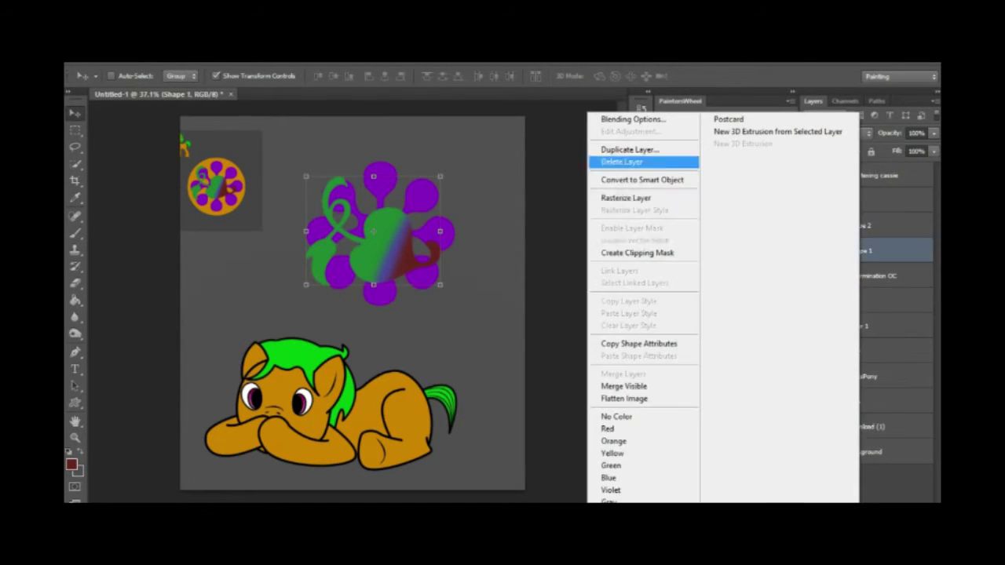
right_click(863, 226)
left_click_drag(444, 243, 449, 276)
key("ctrl+t")
left_click_drag(460, 369, 471, 190)
Duplicate the merged emblem and scale the copy down to fit on the pony's hind flank.
right_click(858, 225)
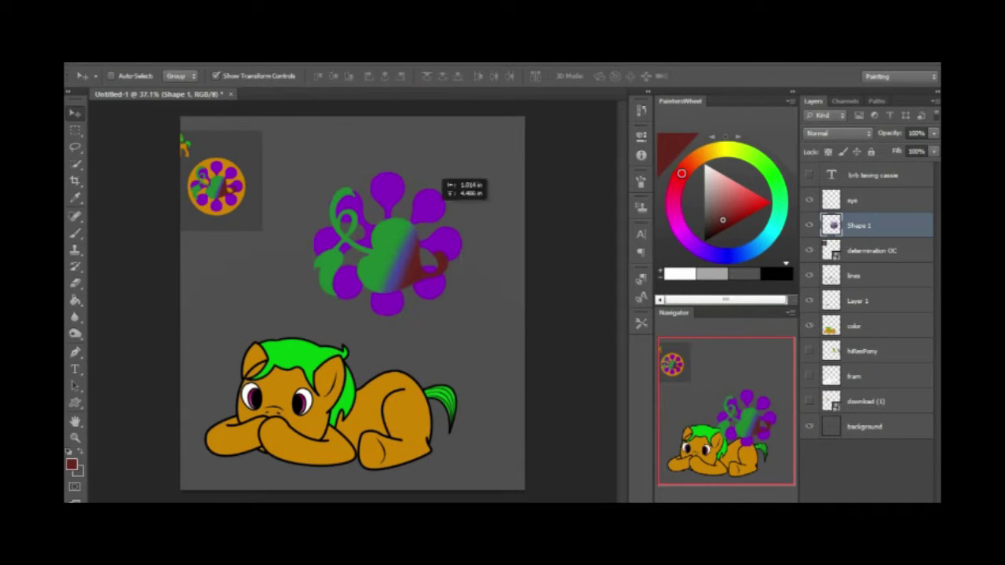
left_click(646, 150)
left_click_drag(460, 314, 408, 416)
scroll(409, 416, "up", 5)
left_click_drag(443, 294, 433, 232)
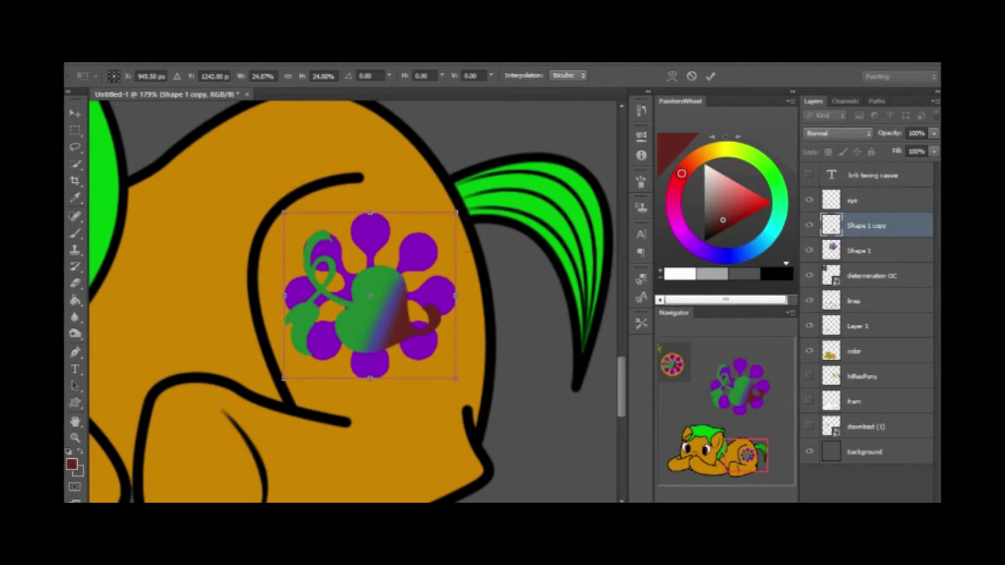
left_click_drag(460, 375, 475, 340)
left_click_drag(463, 218, 466, 226)
key("Return")
scroll(432, 404, "down", 5)
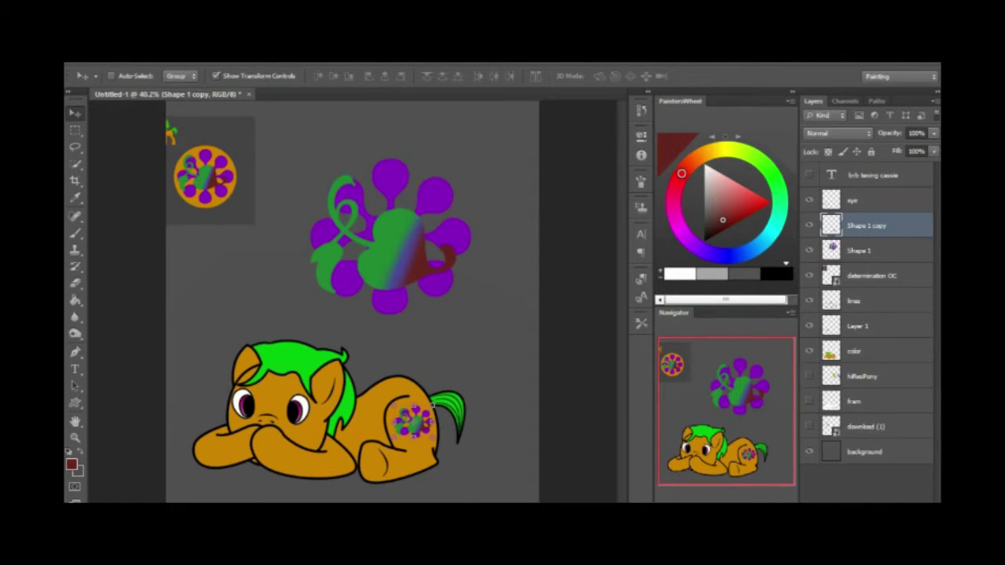
Move the large emblem up and to the right, and stamp an 800 px hard-edged orange disc on a new layer behind it.
left_click_drag(398, 297, 422, 272)
key("b")
left_click(116, 75)
left_click(110, 176)
key("bracketleft")
key("bracketleft")
key("bracketleft")
key("bracketleft")
left_click(416, 217)
key("ctrl+z")
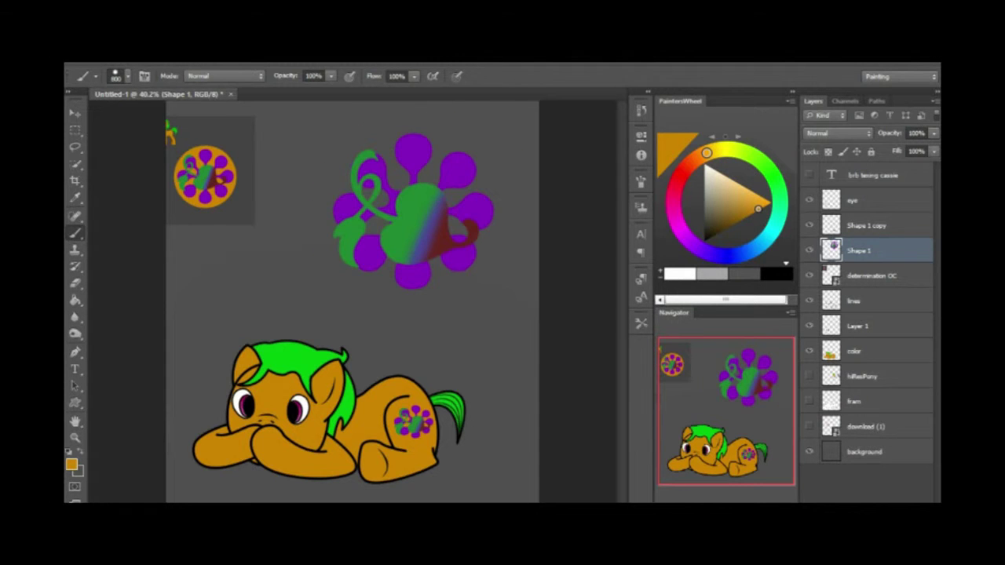
left_click(863, 351)
key("ctrl+shift+alt+n")
left_click(414, 215)
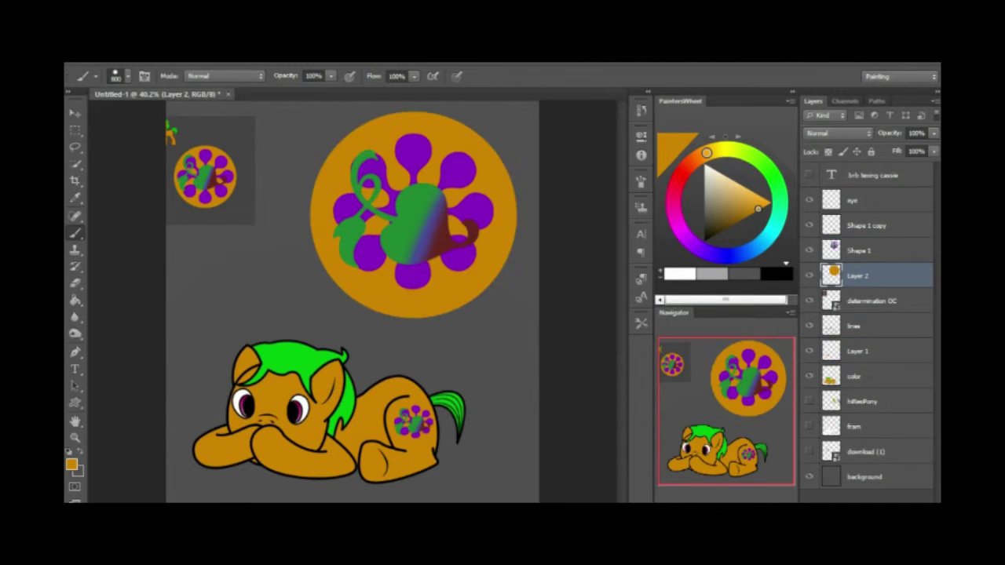
Merge the large emblem with the orange disc, lower the layer's opacity to 56% and shift it slightly to the right.
right_click(863, 250)
left_click(628, 372)
left_click_drag(934, 133, 905, 147)
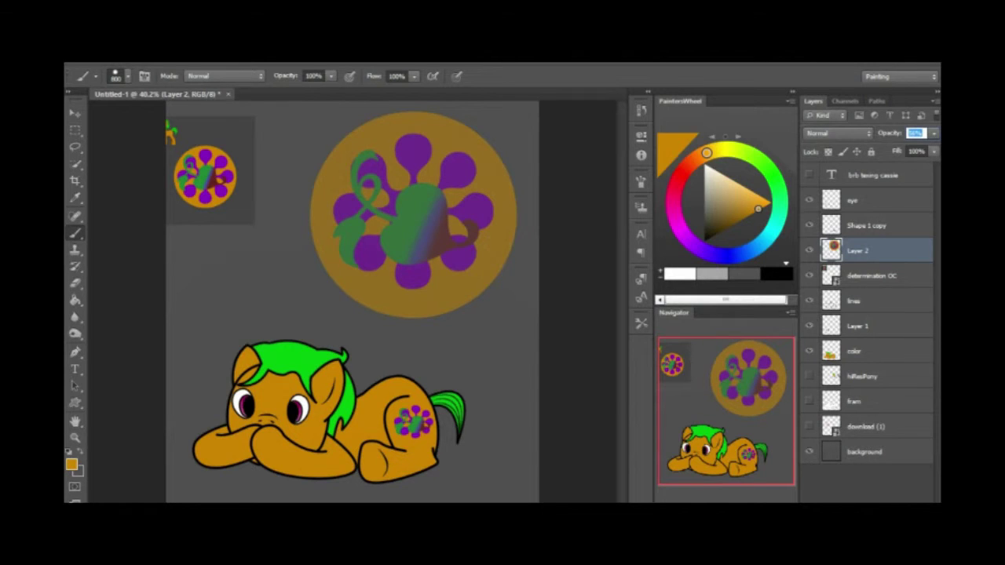
key("v")
left_click_drag(414, 215, 426, 214)
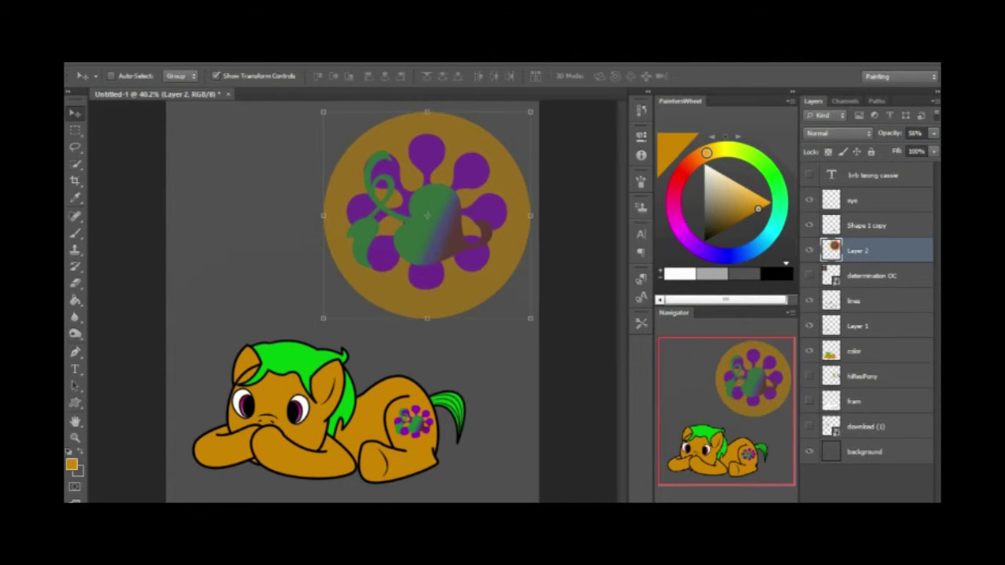
Create a magenta text box in the empty area beside the emblem and enter "determination".
key("t")
left_click_drag(180, 117, 292, 335)
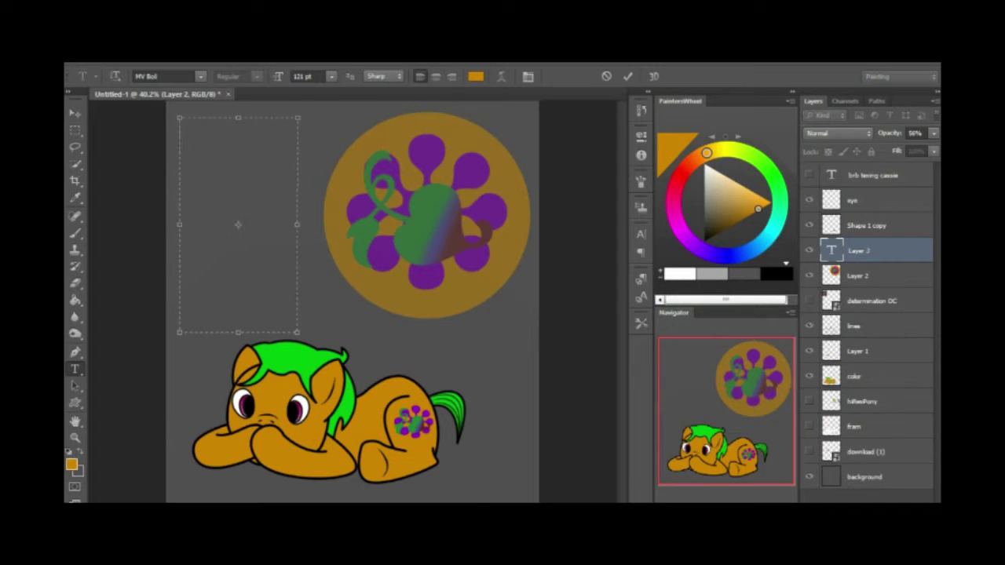
scroll(219, 389, "up", 3)
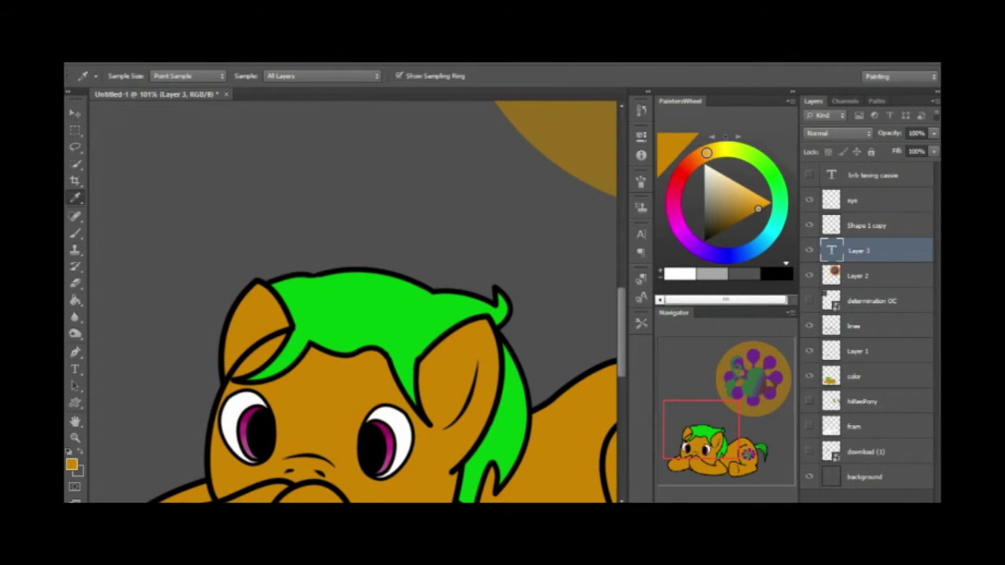
left_click(673, 210)
scroll(353, 298, "down", 3)
type("deter- mina- tion")
Set the size of the "determination" text to 36 pt.
left_click(332, 76)
left_click(331, 76)
key("ctrl+a")
left_click(331, 76)
left_click(322, 237)
left_click(331, 76)
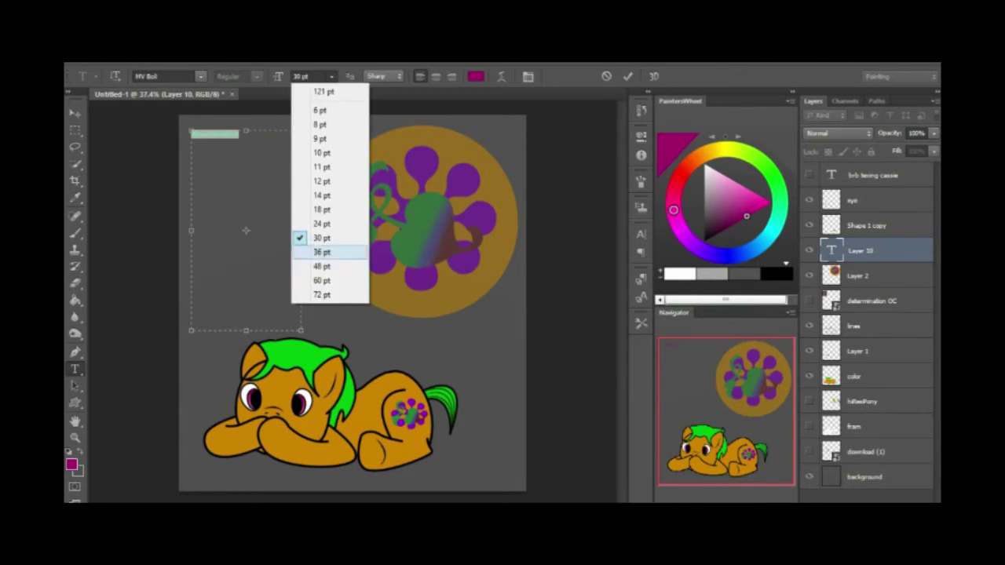
left_click(322, 251)
scroll(208, 336, "up", 3)
scroll(353, 298, "up", 2)
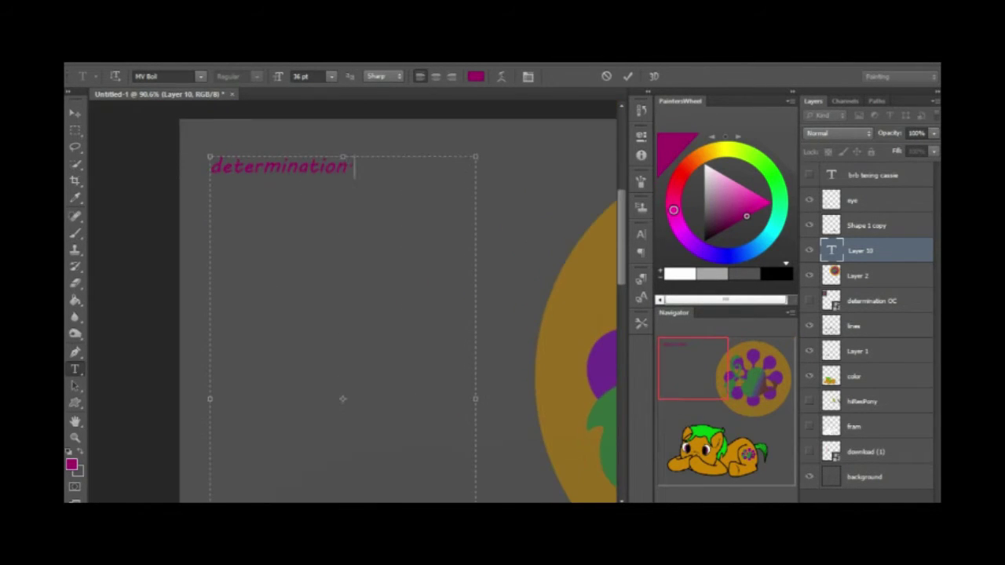
Continue the text with ", its never enough. you must work to earn your destiny. this includes lo".
type(", its never enough. you m")
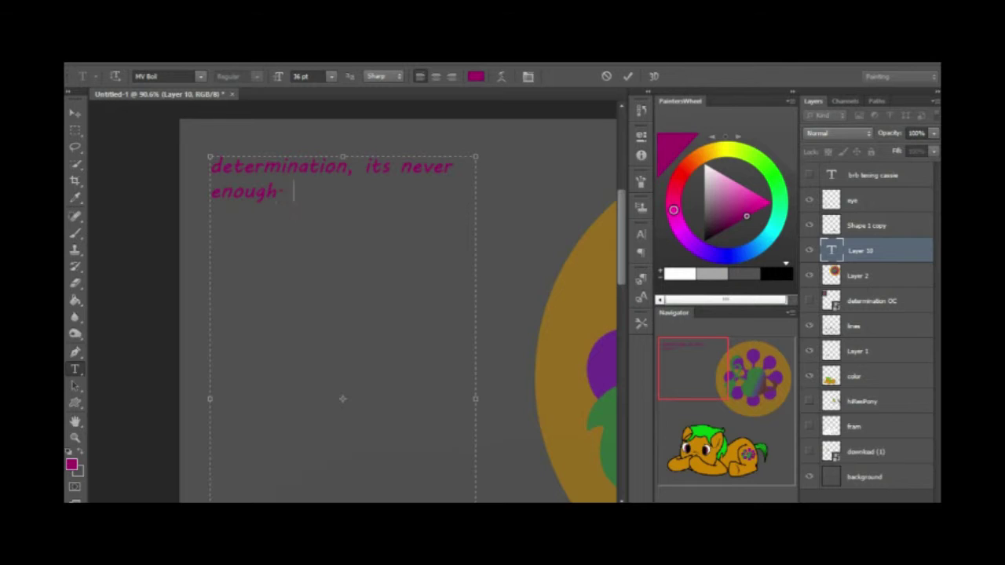
type("ust work to earn tou")
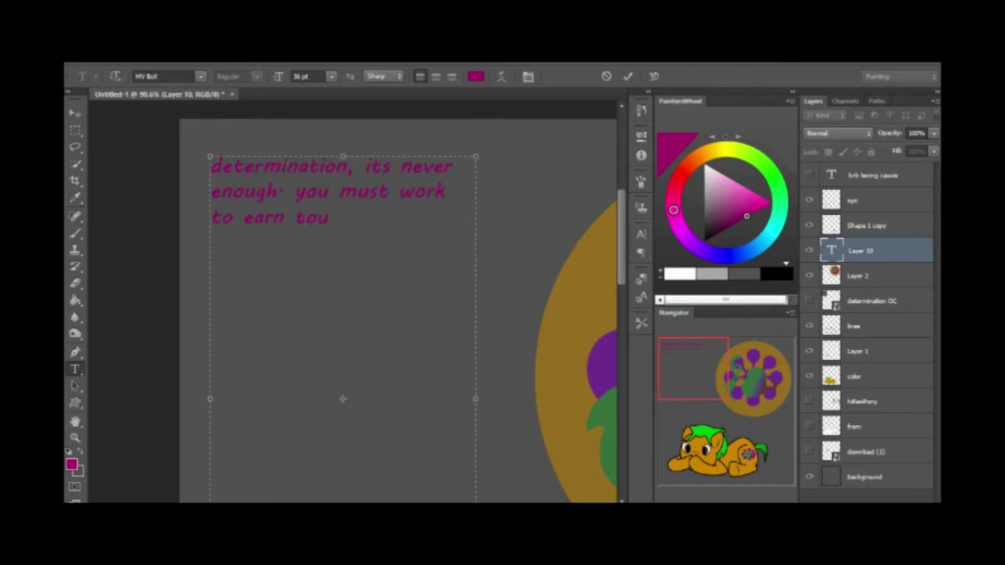
key("BackSpace")
key("BackSpace")
key("BackSpace")
type("your destiny. this includes lo")
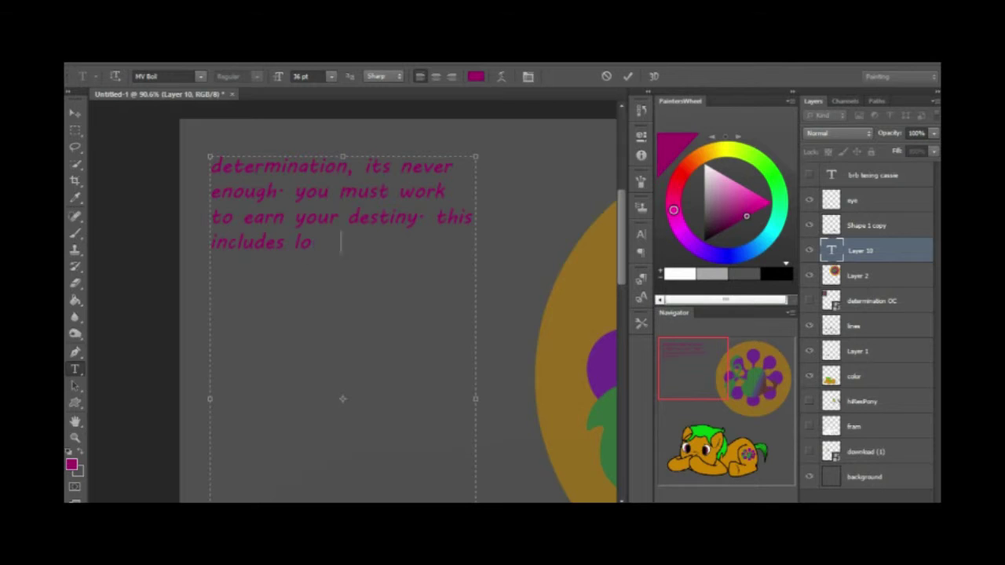
Finish the text with "ve its self. for there is no mand ant i in love its we.".
type("ve its self. for there is no love")
key("BackSpace")
key("BackSpace")
key("BackSpace")
key("BackSpace")
key("BackSpace")
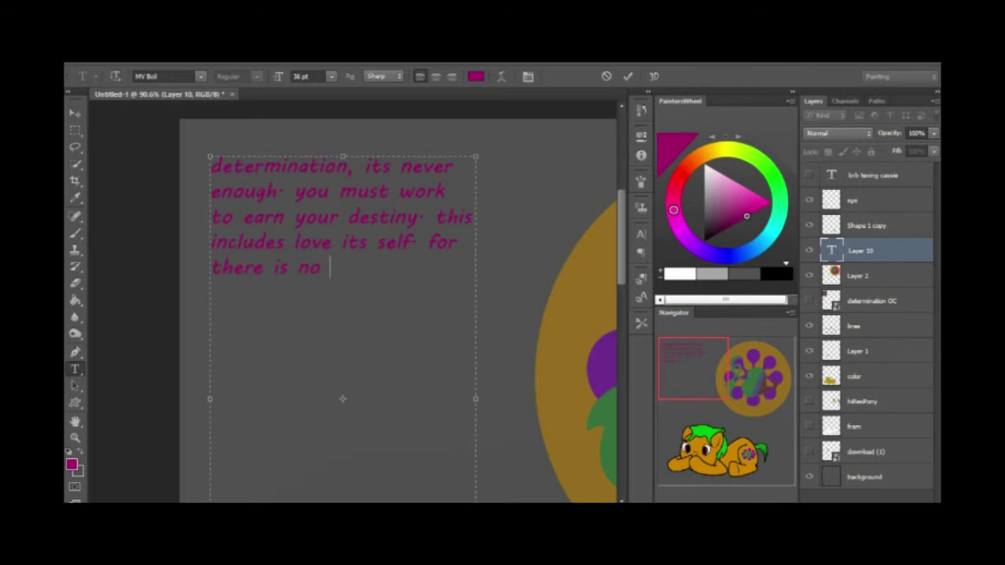
type("mand ant i in love its we.")
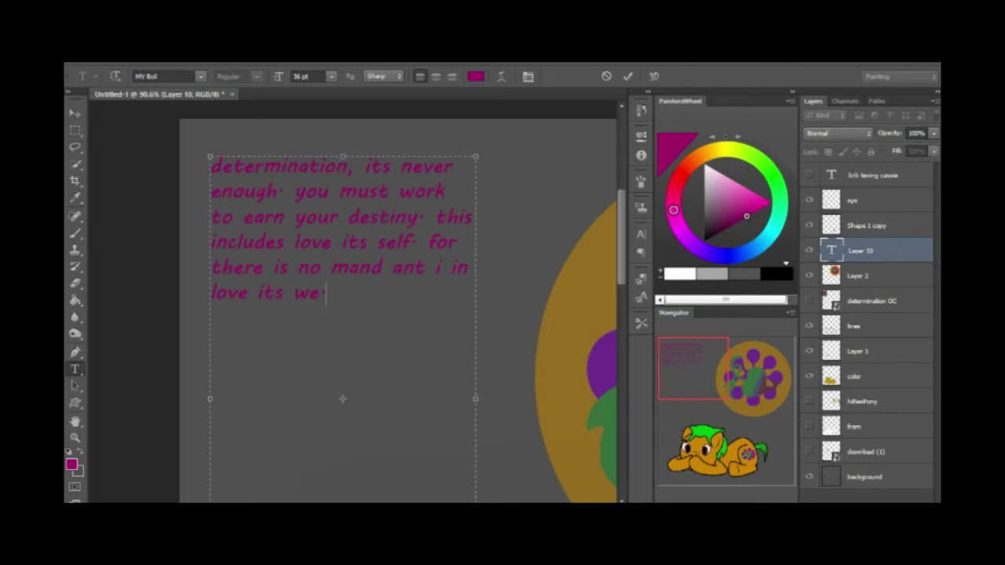
Capitalize the sentence openings "For", "This" and "You" in the determination text.
key("Delete")
type("F")
left_click(435, 216)
key("Delete")
type("T")
left_click(294, 191)
key("Delete")
type("Y")
Set the whole determination text to 60 pt.
key("ctrl+minus")
key("ctrl+a")
left_click(331, 76)
left_click(321, 266)
left_click(331, 76)
left_click(321, 280)
key("ctrl+minus")
key("Right")
Add a 30 pt credit text reading "by" and the artist's username in the canvas's lower right corner.
left_click(864, 451)
left_click_drag(441, 431, 503, 467)
type("by me lol007")
key("ctrl+a")
left_click(330, 76)
left_click(329, 238)
left_click_drag(473, 448, 480, 464)
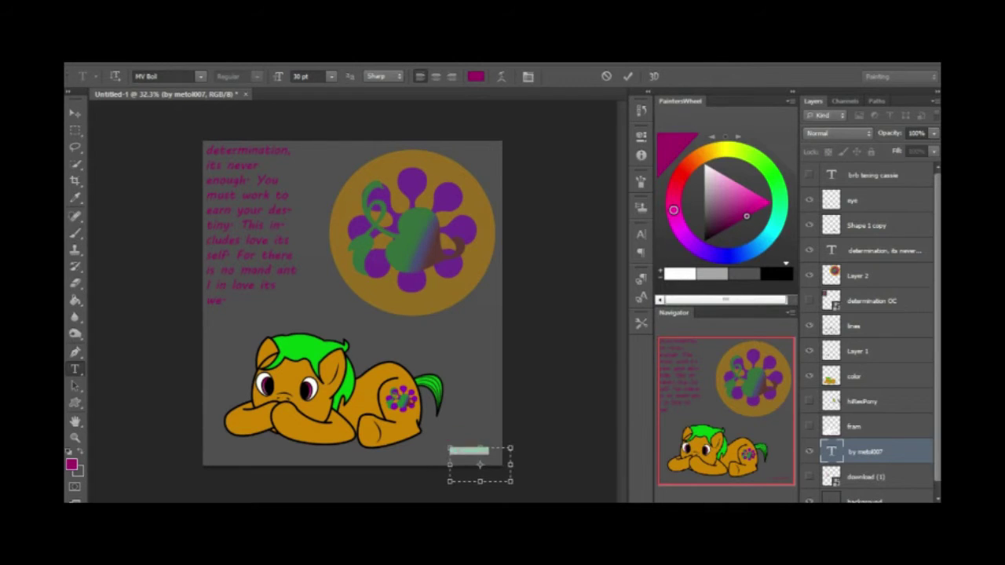
double_click(895, 452)
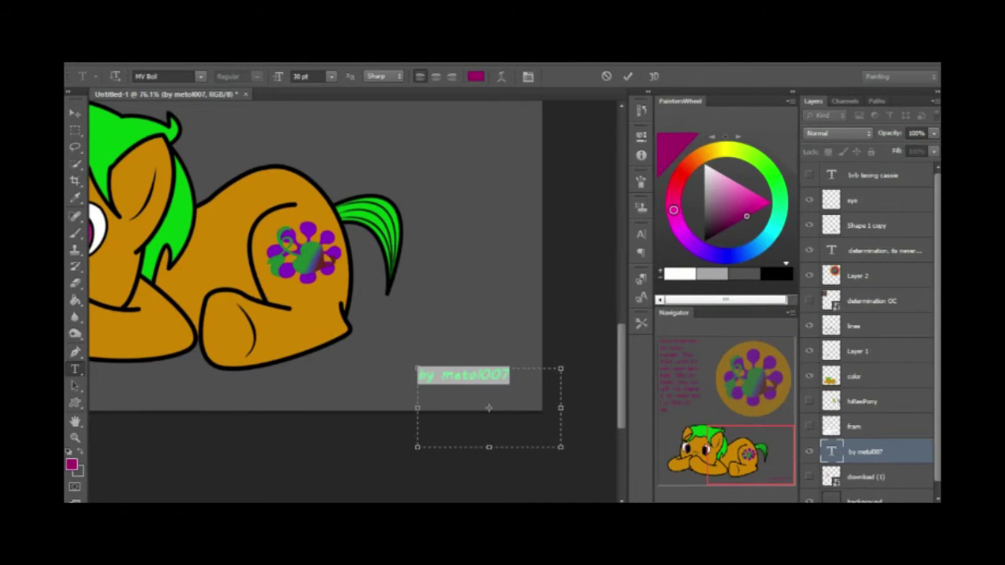
Give the credit text Bevel & Emboss, Stroke, Color Overlay and Drop Shadow effects and move it deeper into the canvas corner.
right_click(868, 451)
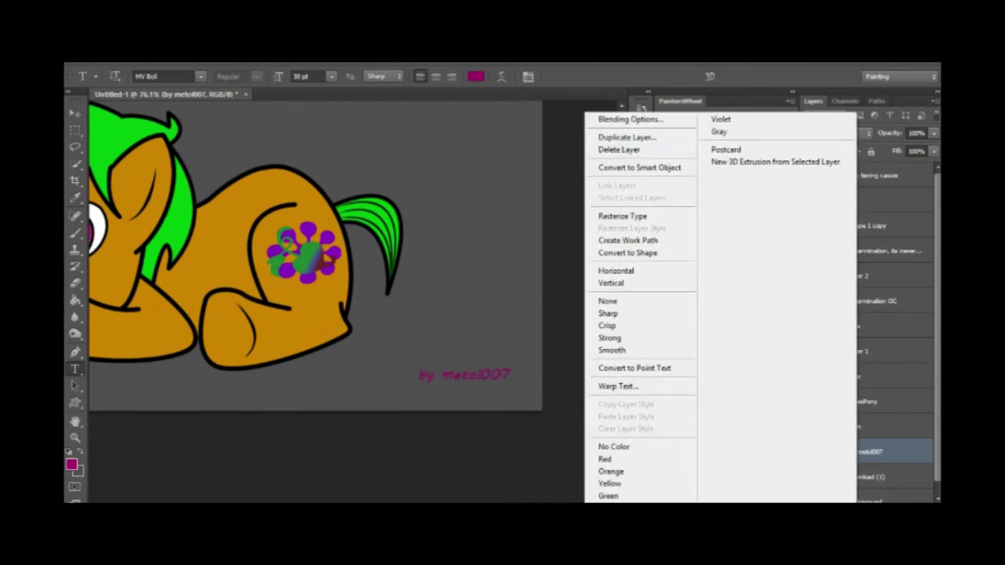
left_click(630, 118)
left_click(551, 245)
left_click(551, 302)
left_click(577, 358)
type("20")
key("Tab")
type("13")
left_click(796, 246)
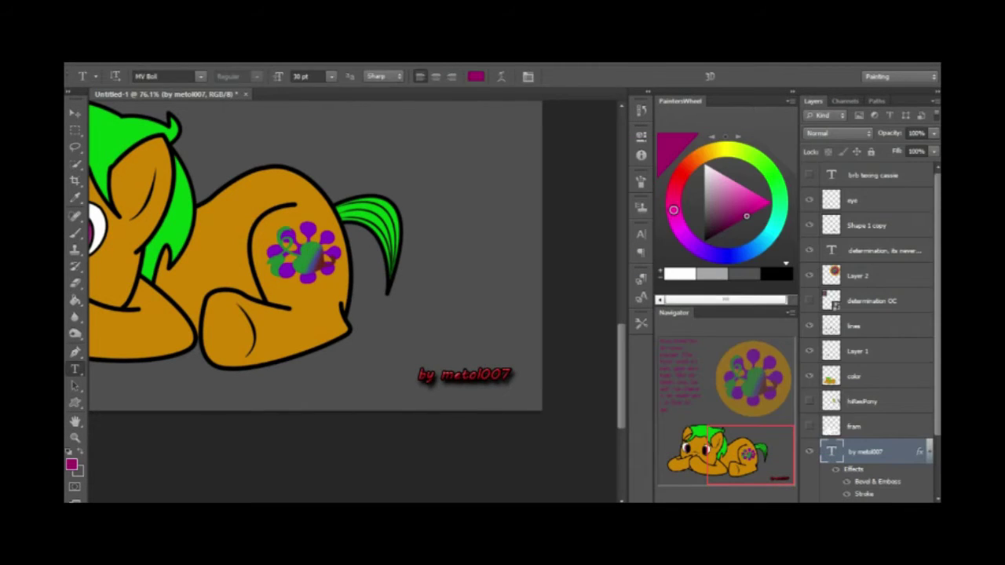
left_click_drag(404, 236, 408, 259)
scroll(330, 298, "down", 3)
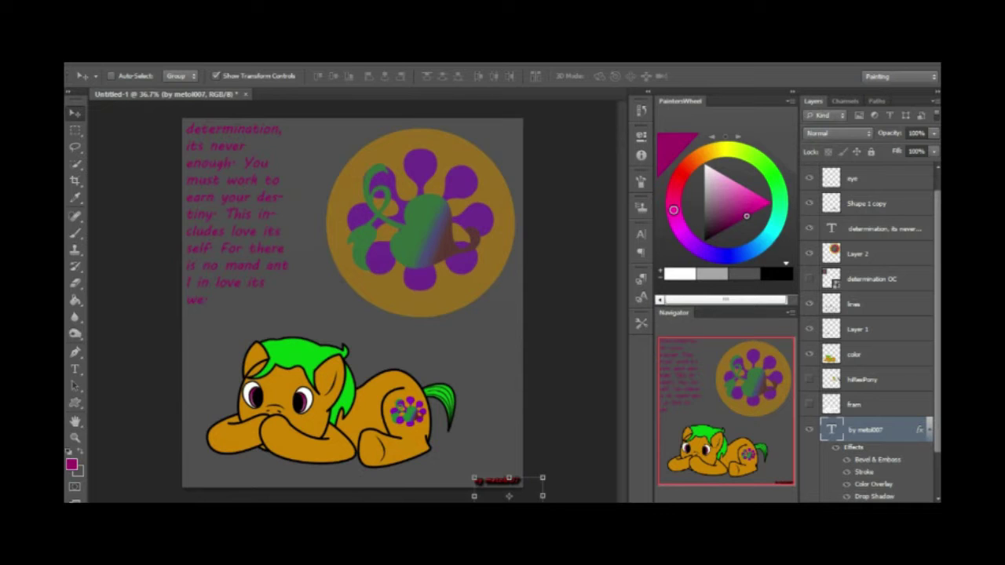
Save the artwork to the desktop as determination OC.png.
key("ctrl+shift+s")
type("d")
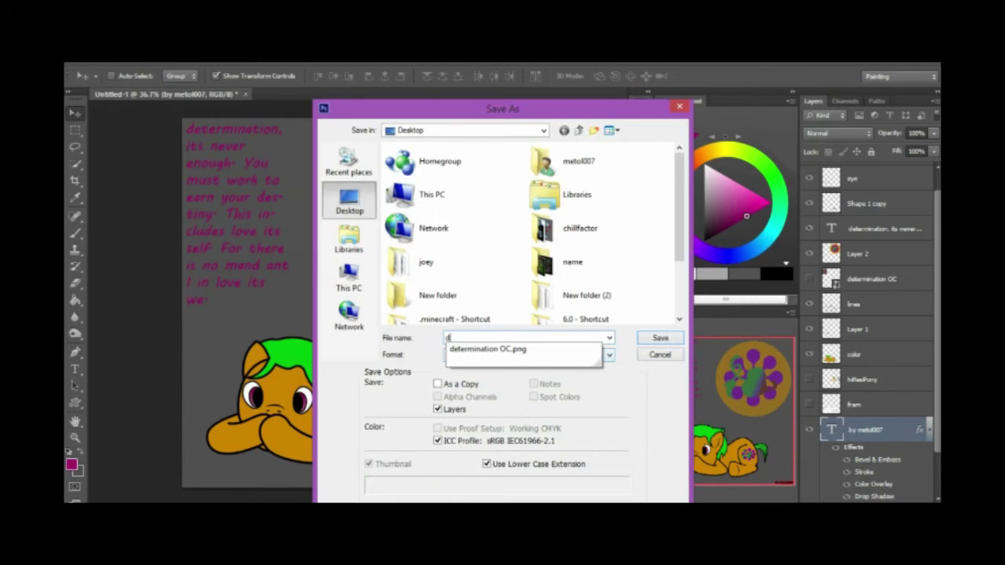
key("Down")
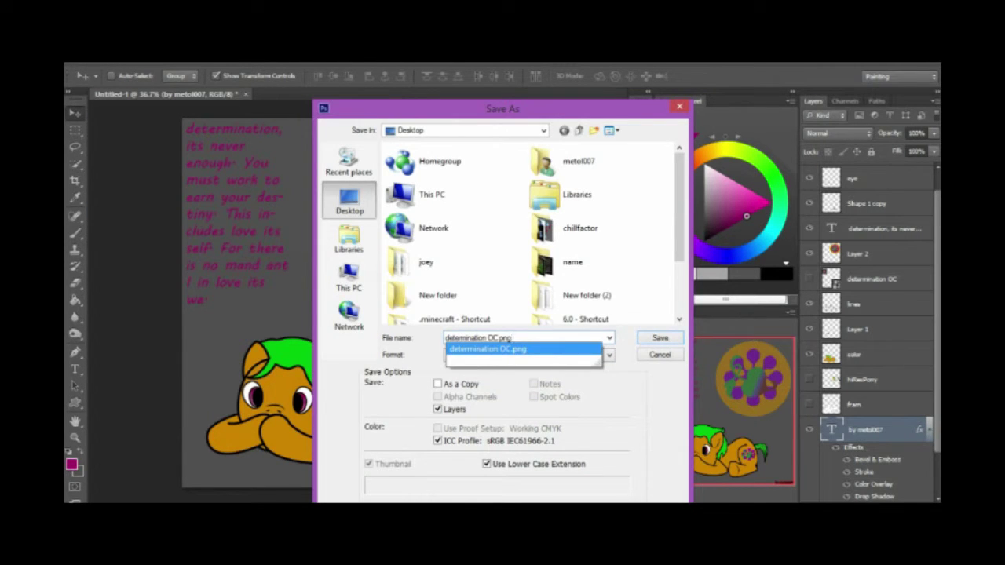
key("Return")
key("Return")
key("Return")
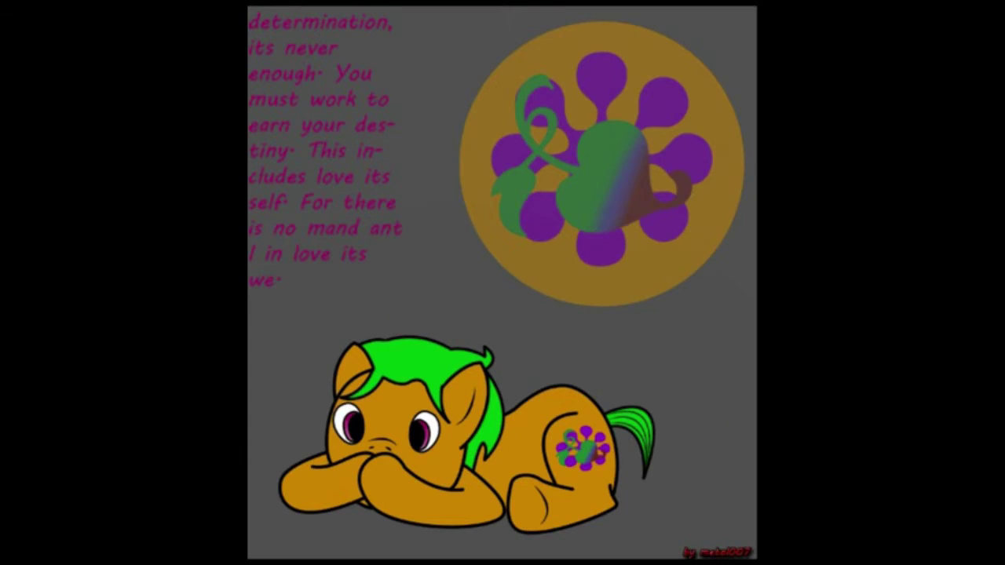